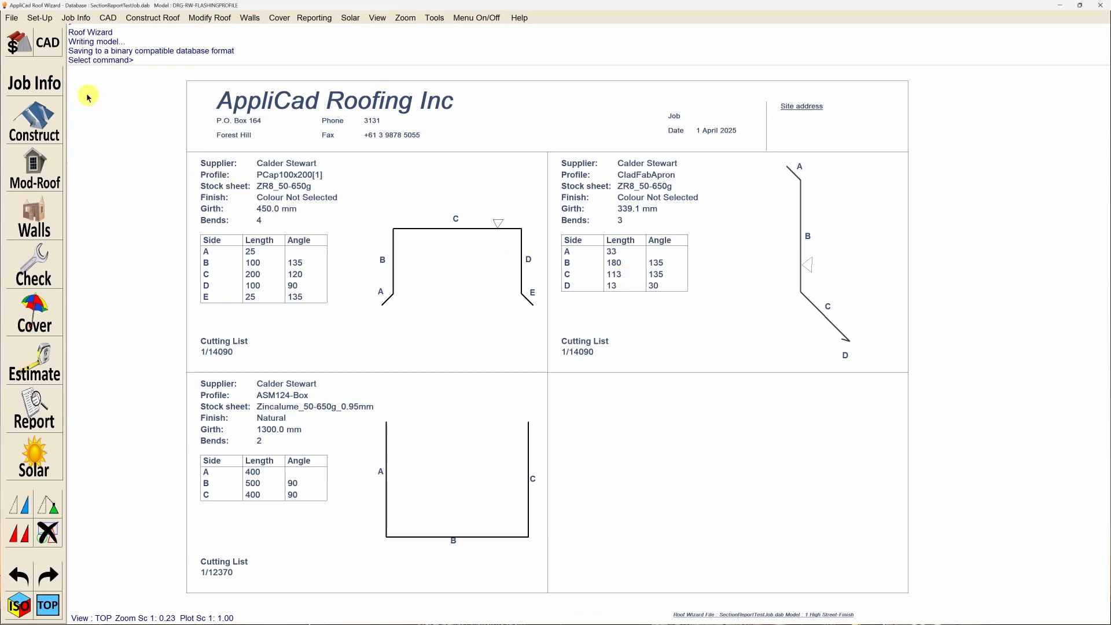
- Create a new blank model and start a free line at coordinates 0 0
click(12, 20)
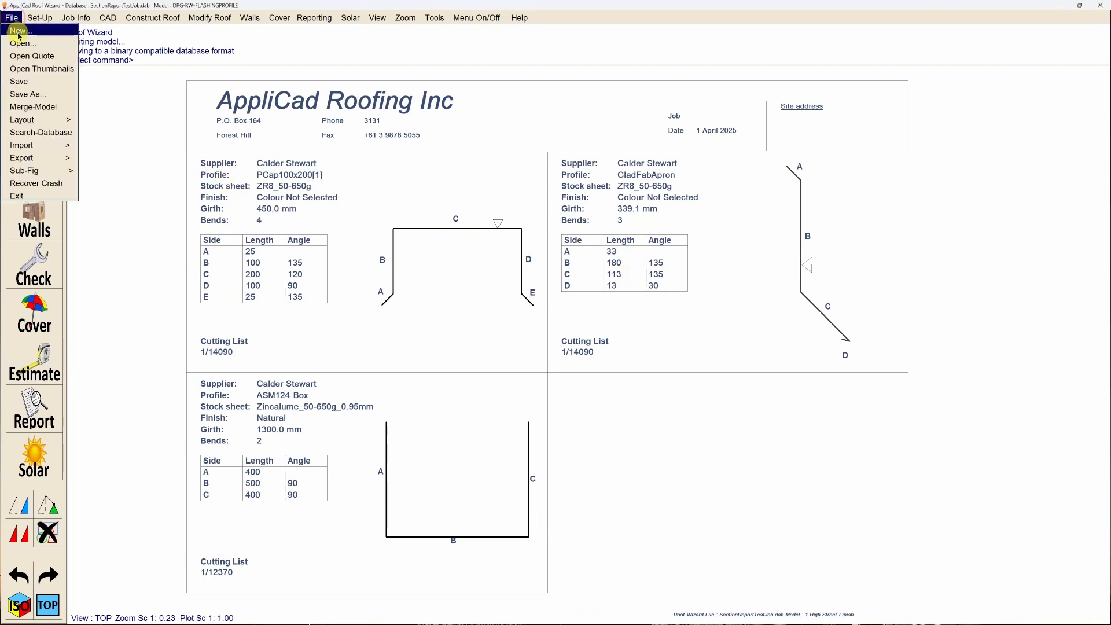
click(18, 32)
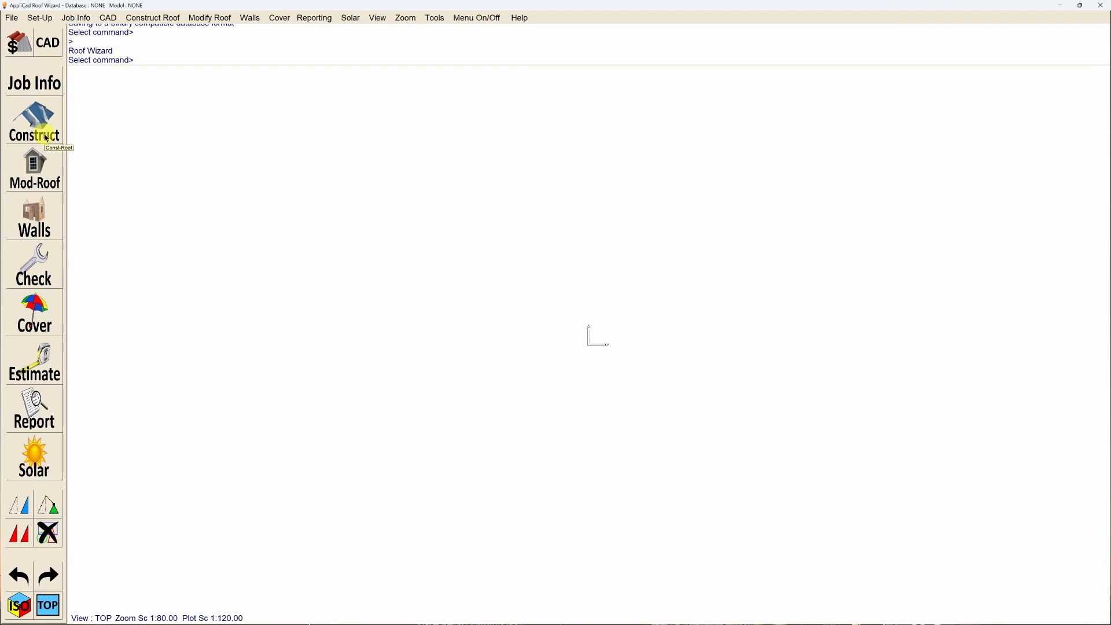
click(108, 18)
mouse_move(120, 30)
mouse_move(165, 30)
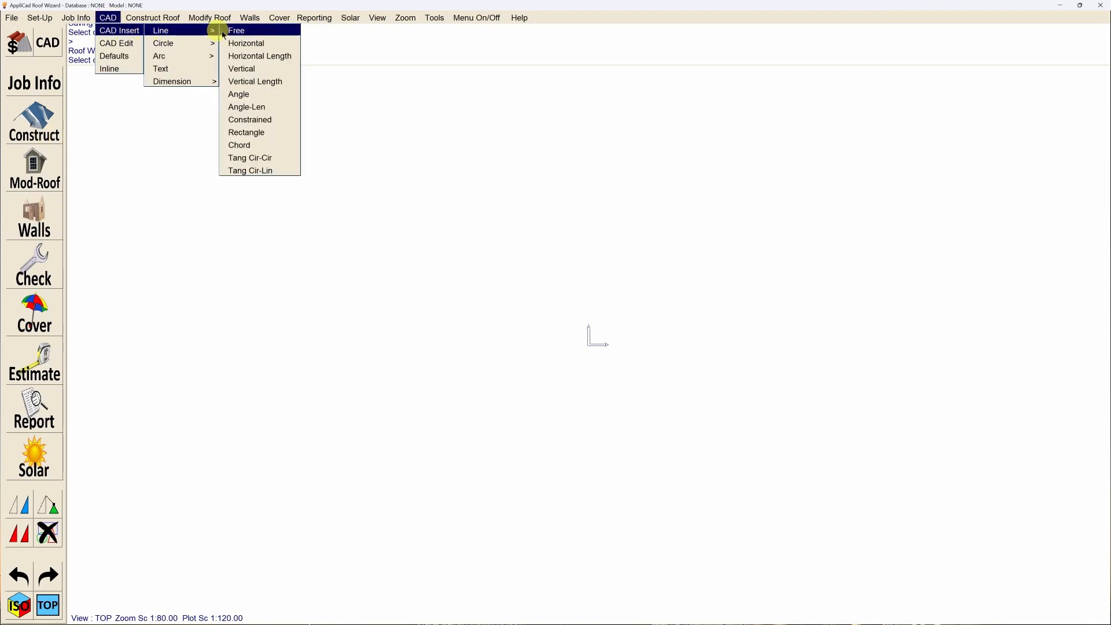
click(241, 31)
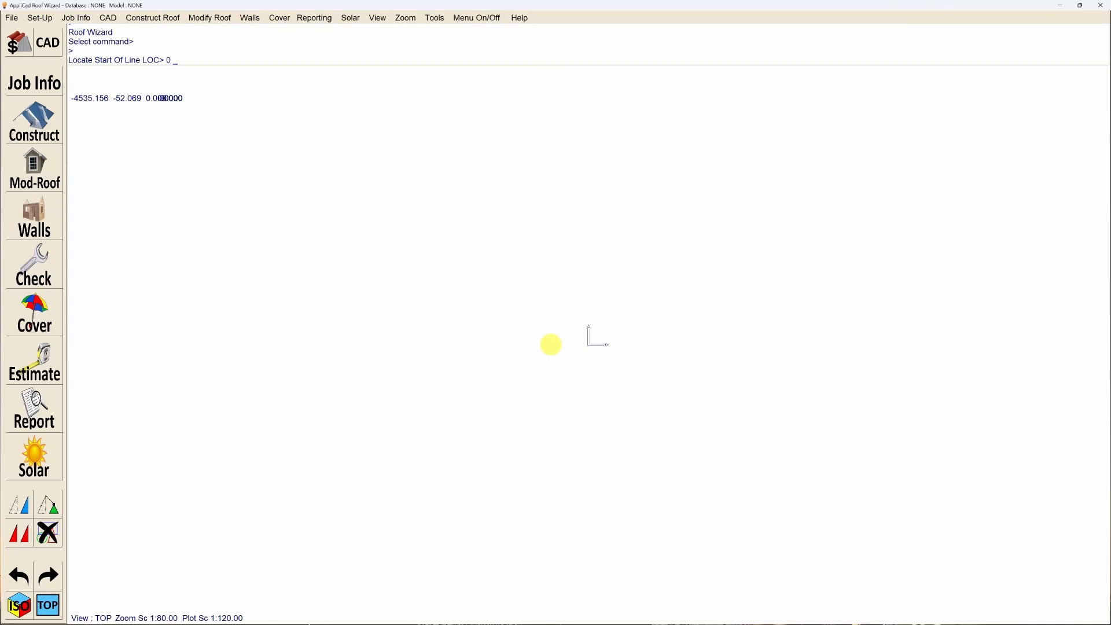
key(Return)
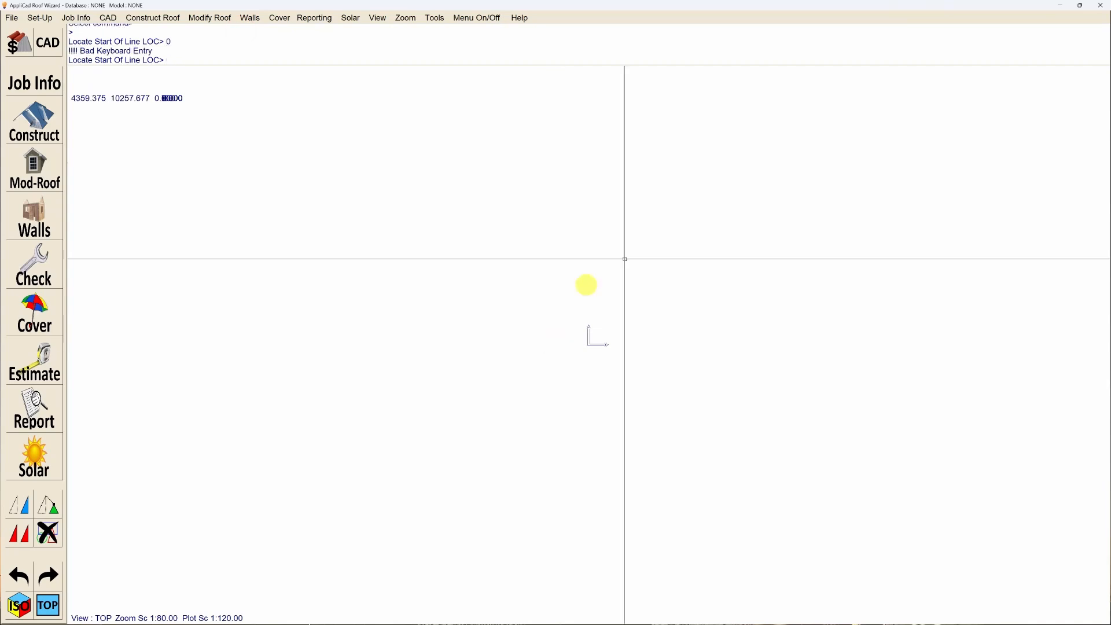
text(0 )
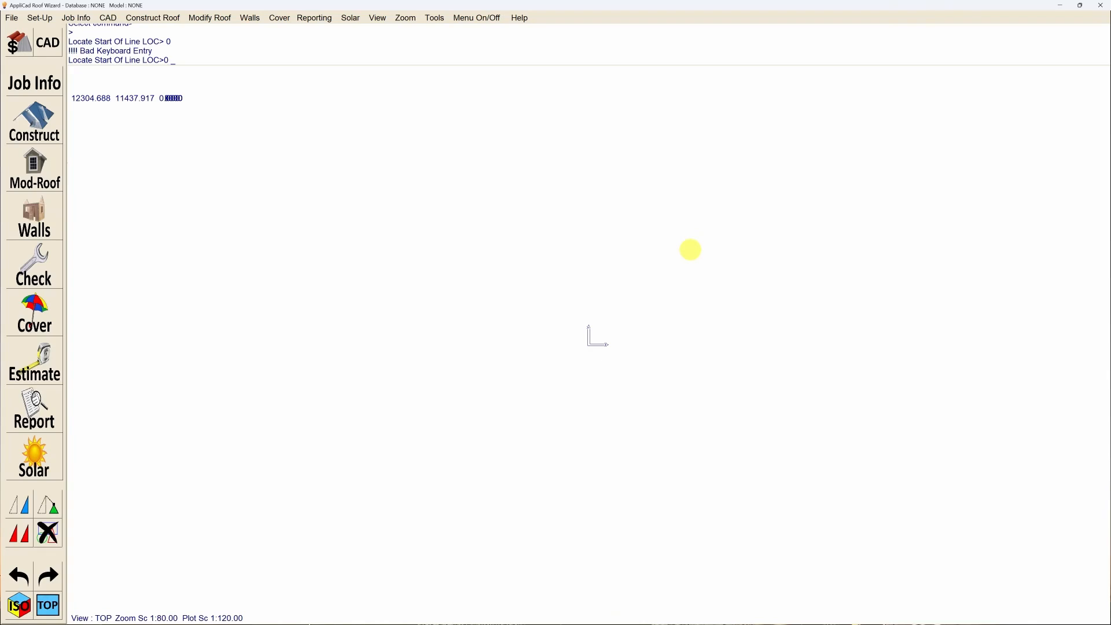
text(0)
key(Return)
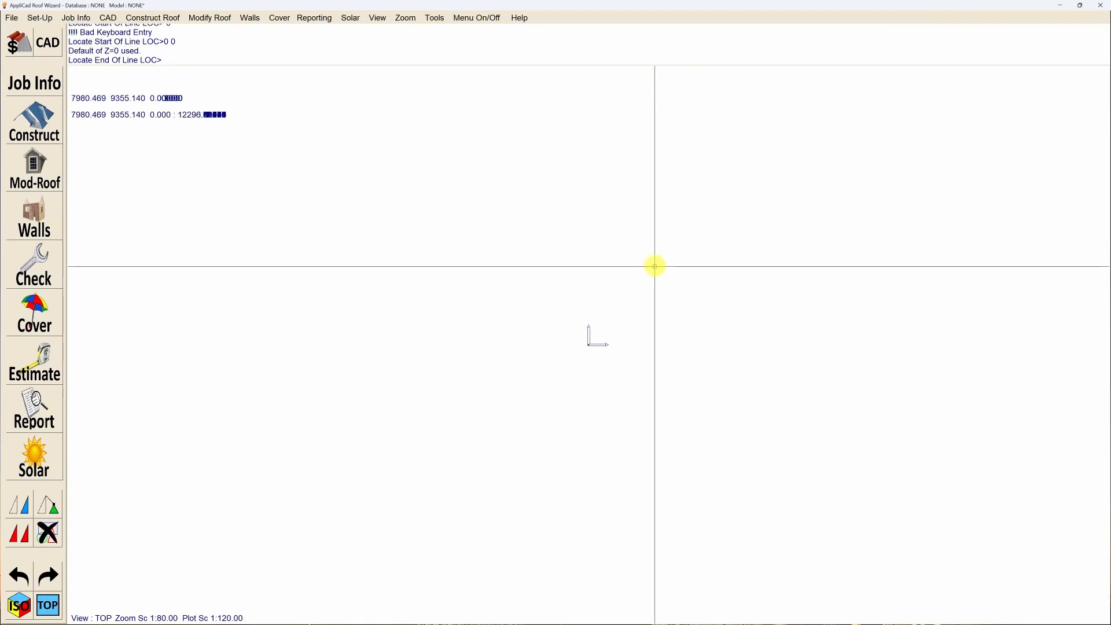
- Draw the first profile segment from the origin to 25,25
scroll(585, 340, up, 6)
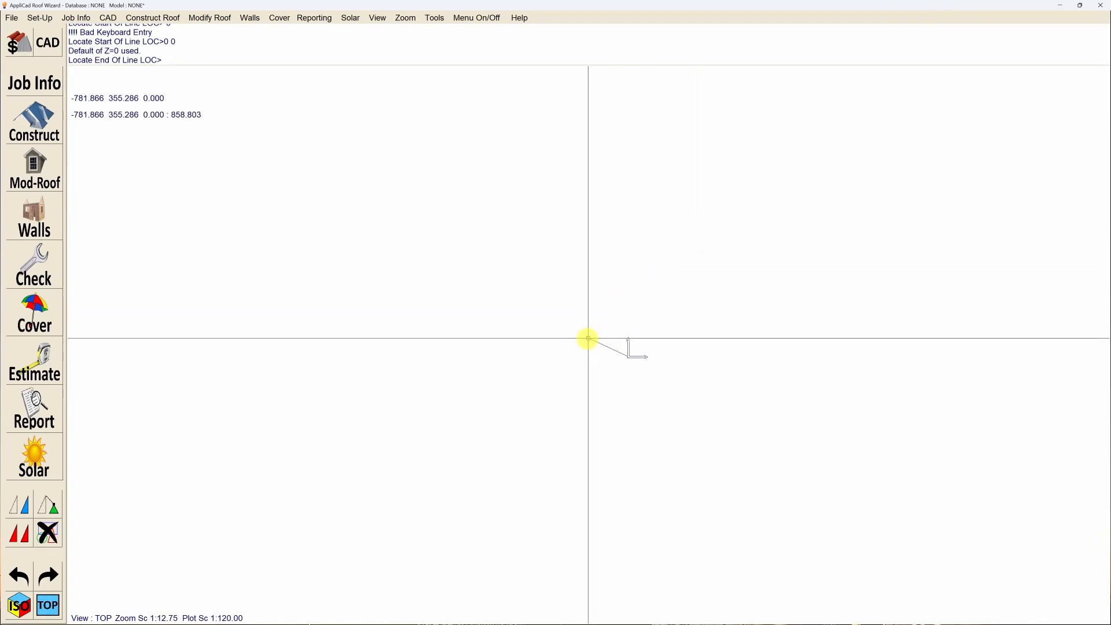
scroll(635, 365, up, 10)
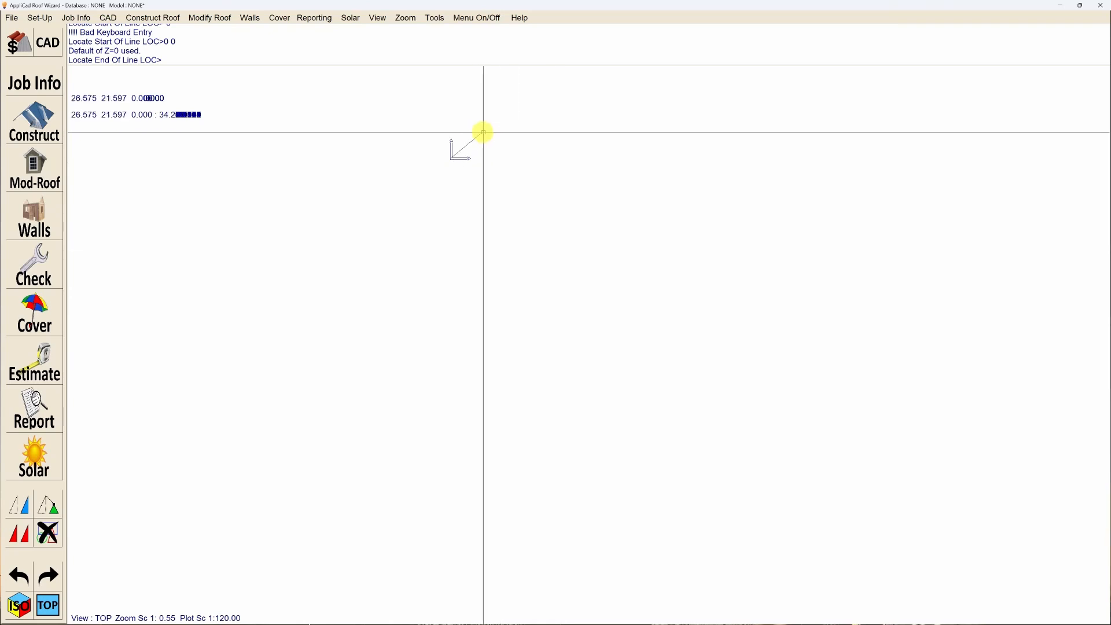
text(2)
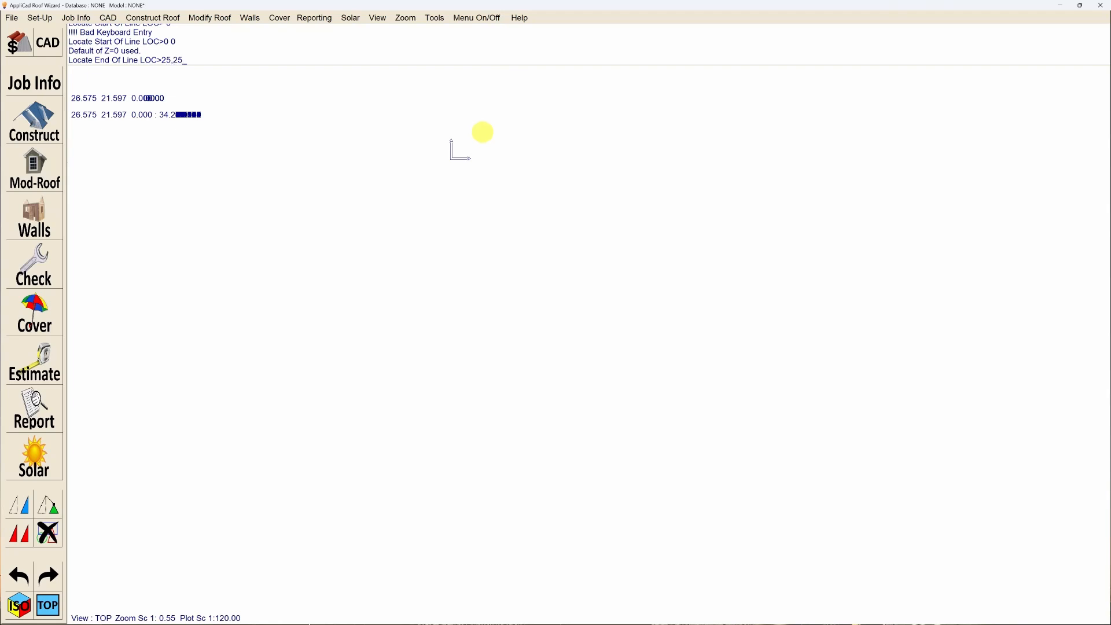
text(5,25)
key(Return)
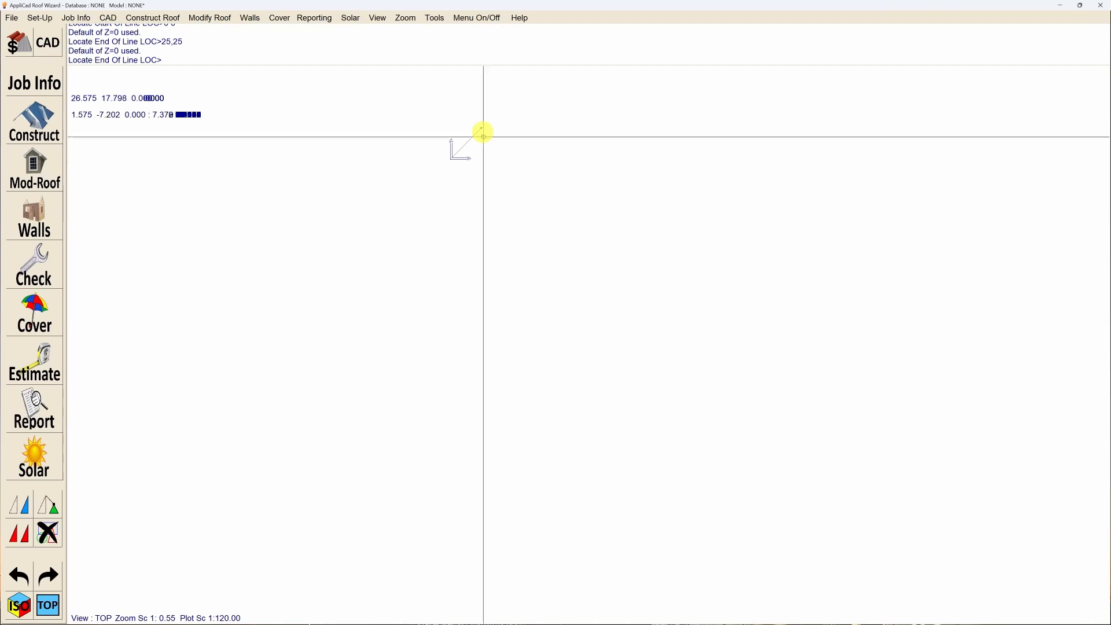
- Continue the profile line 90 up, 120 to the right and 150 down
scroll(462, 293, down, 5)
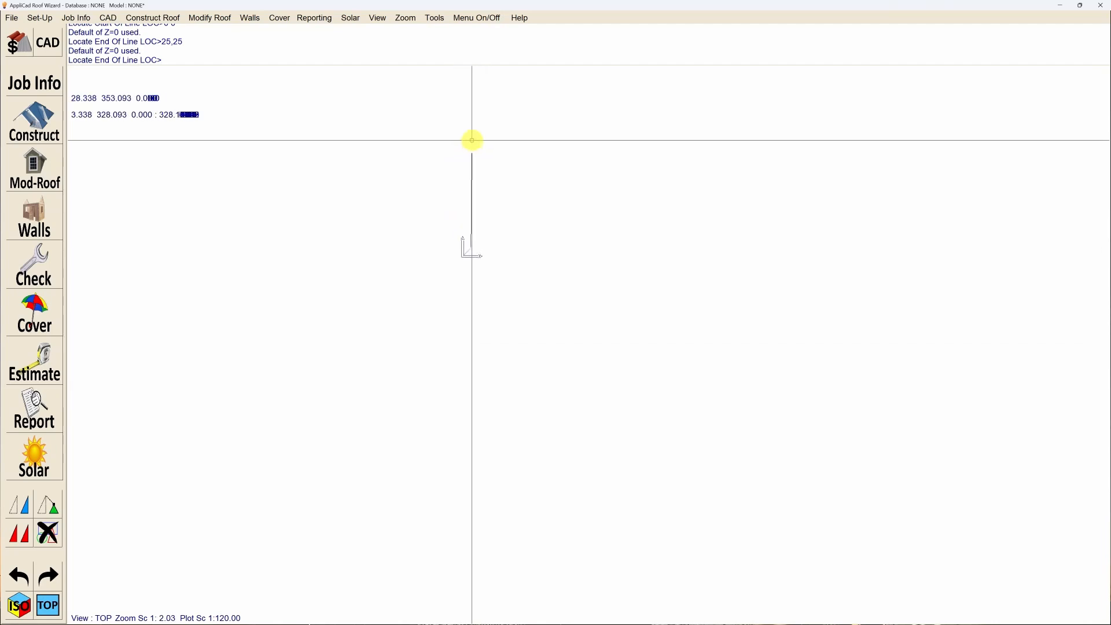
text(u90)
key(Return)
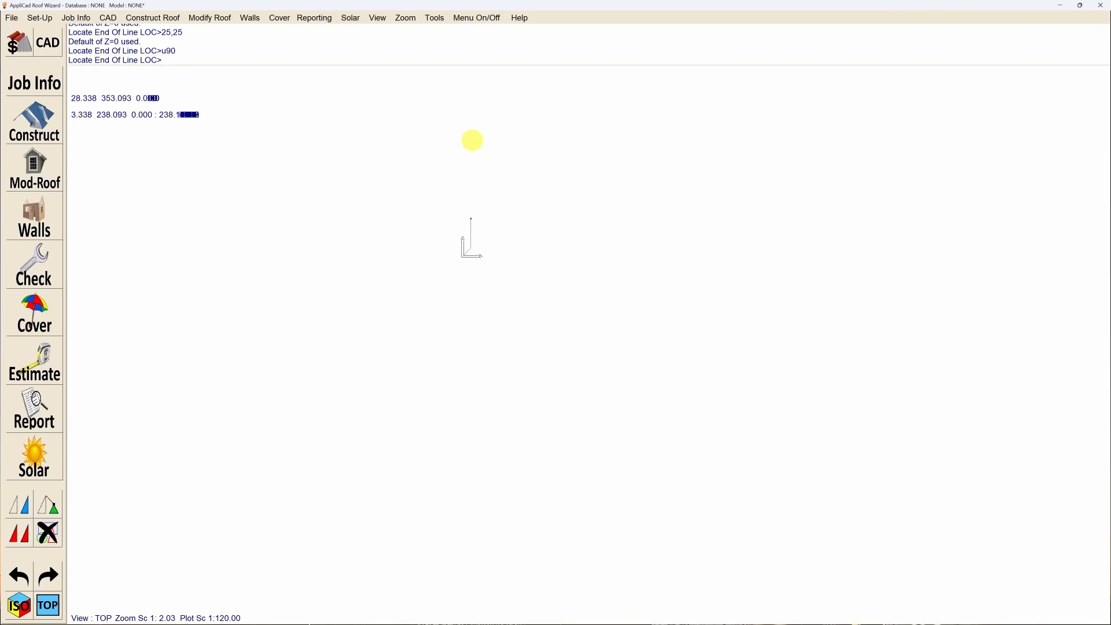
scroll(493, 191, up, 3)
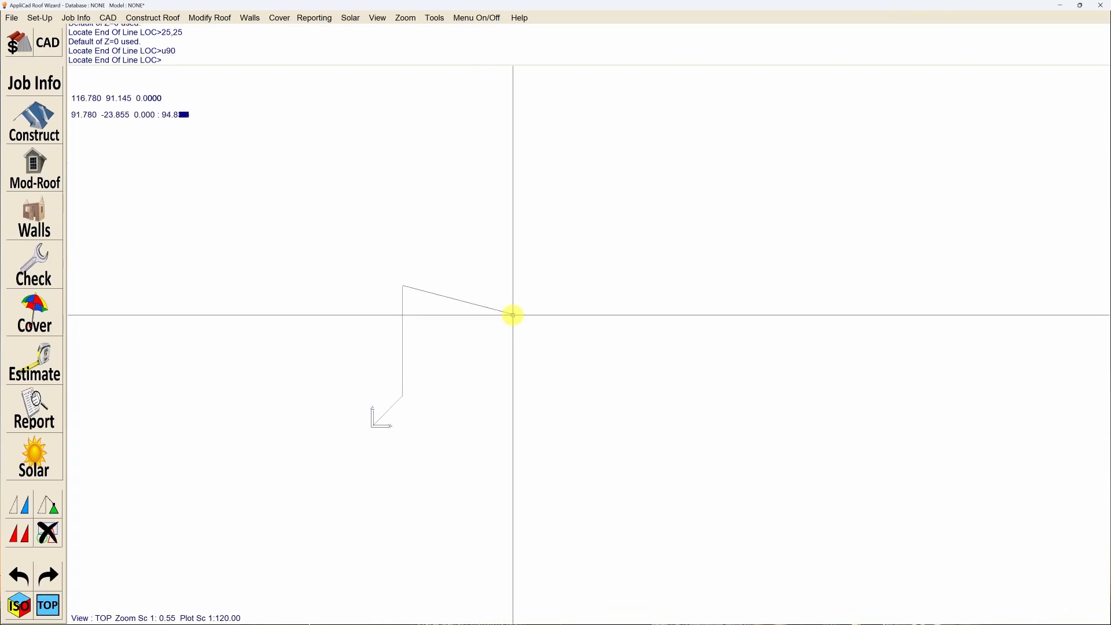
text(r123)
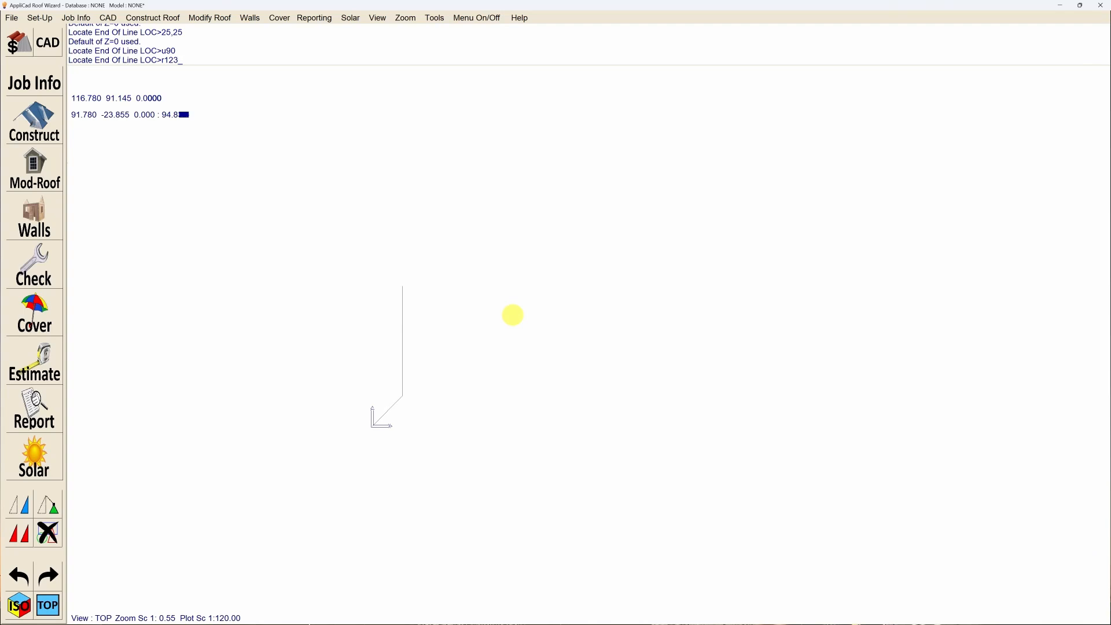
key(Return)
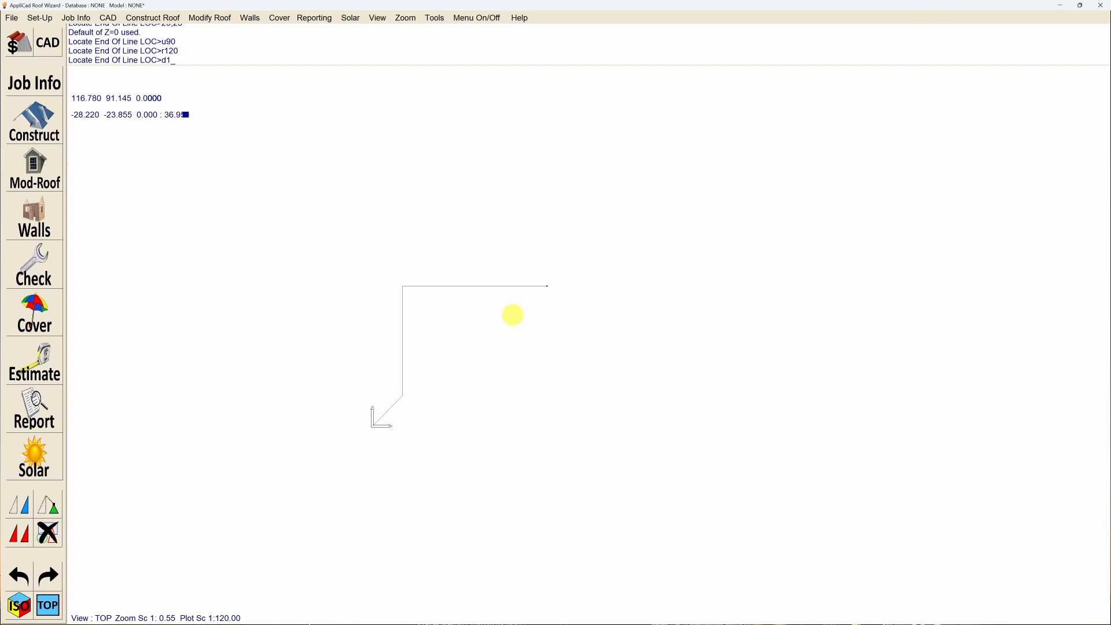
key(Return)
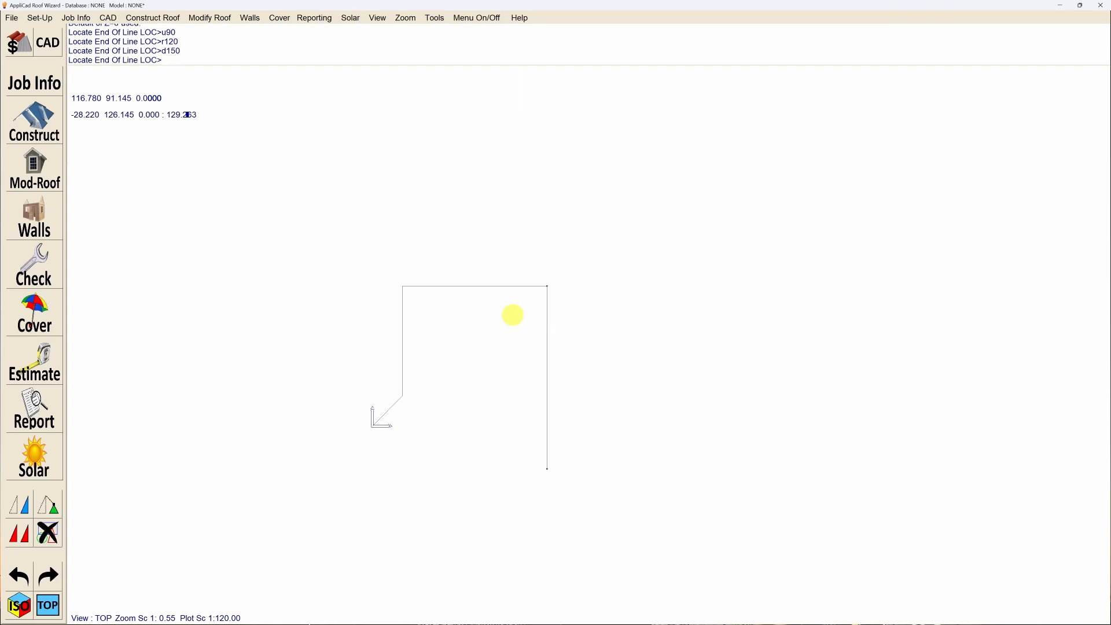
- Finish the profile with a short outward diagonal leg and a hem return about 4 long, ending the line
click(567, 484)
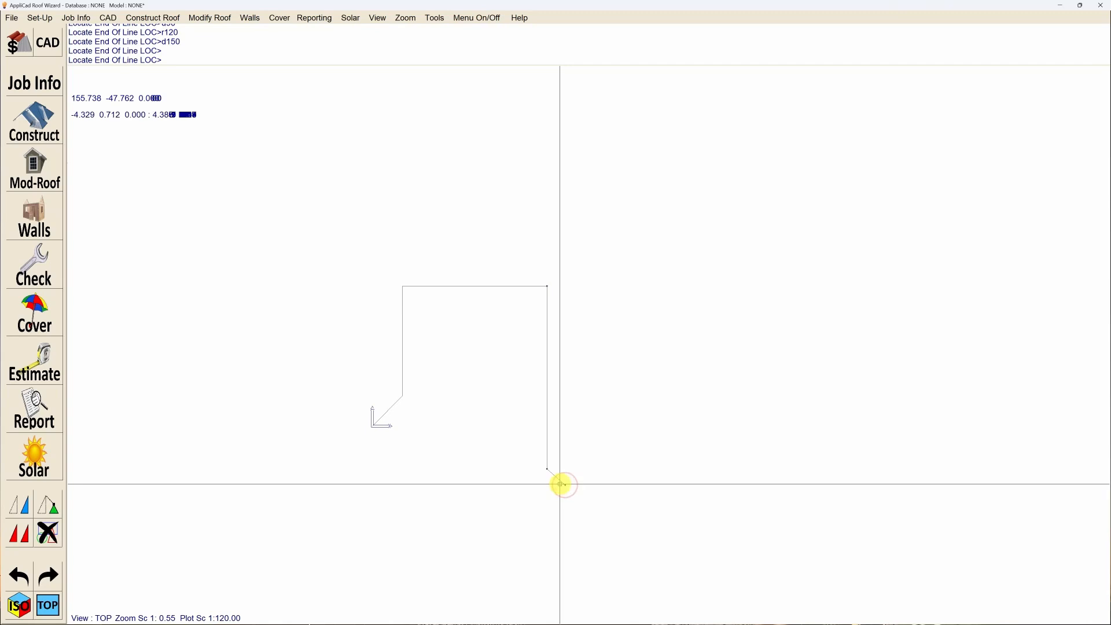
click(561, 484)
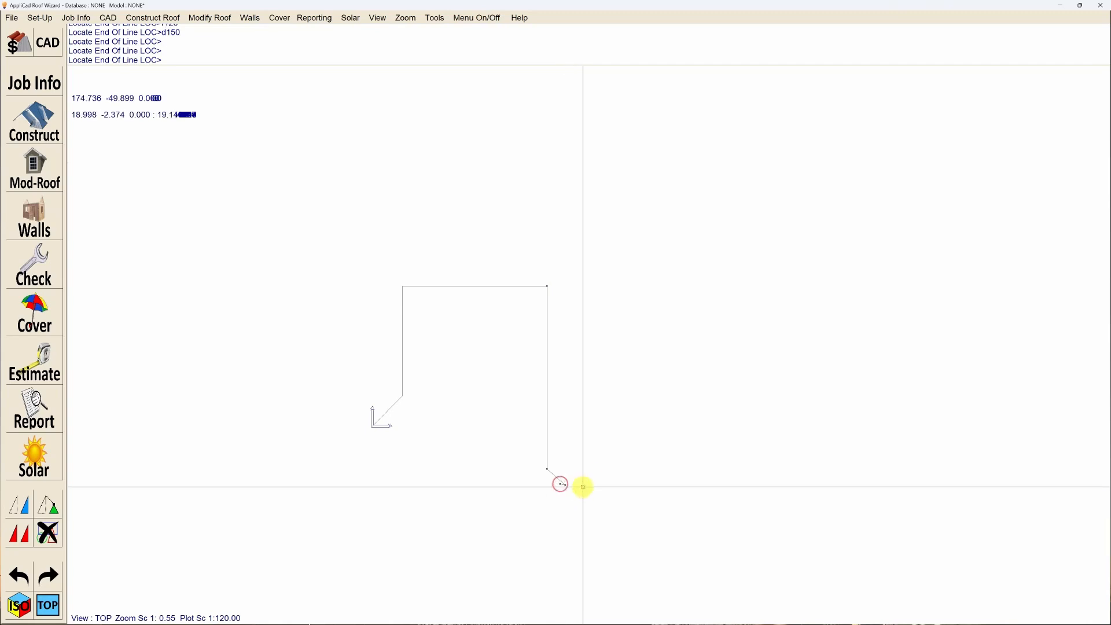
key(Escape)
key(Escape)
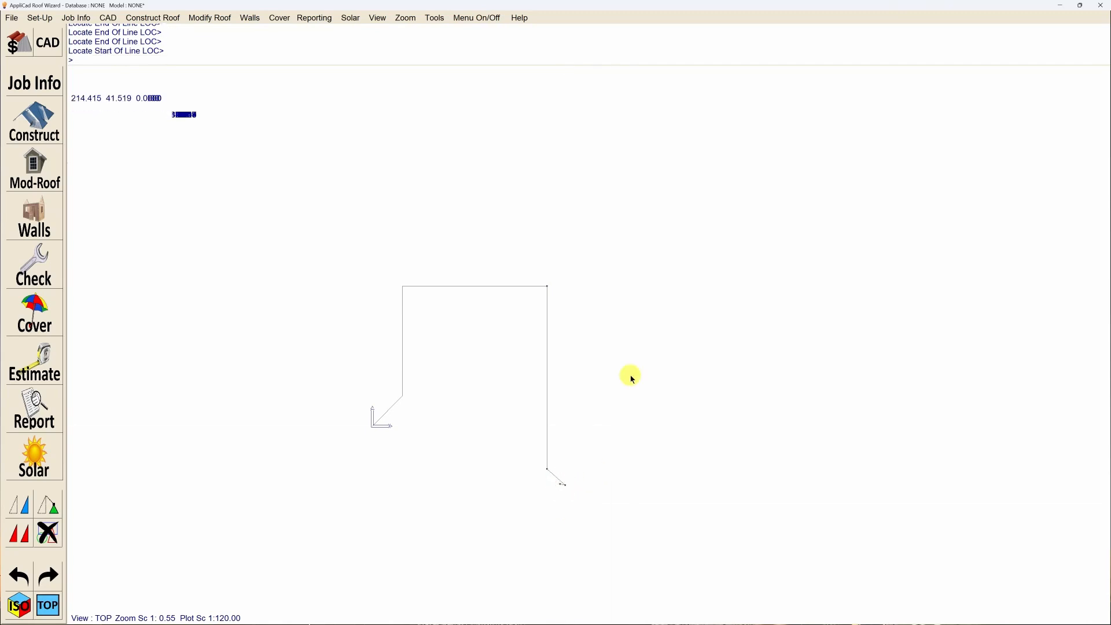
key(Escape)
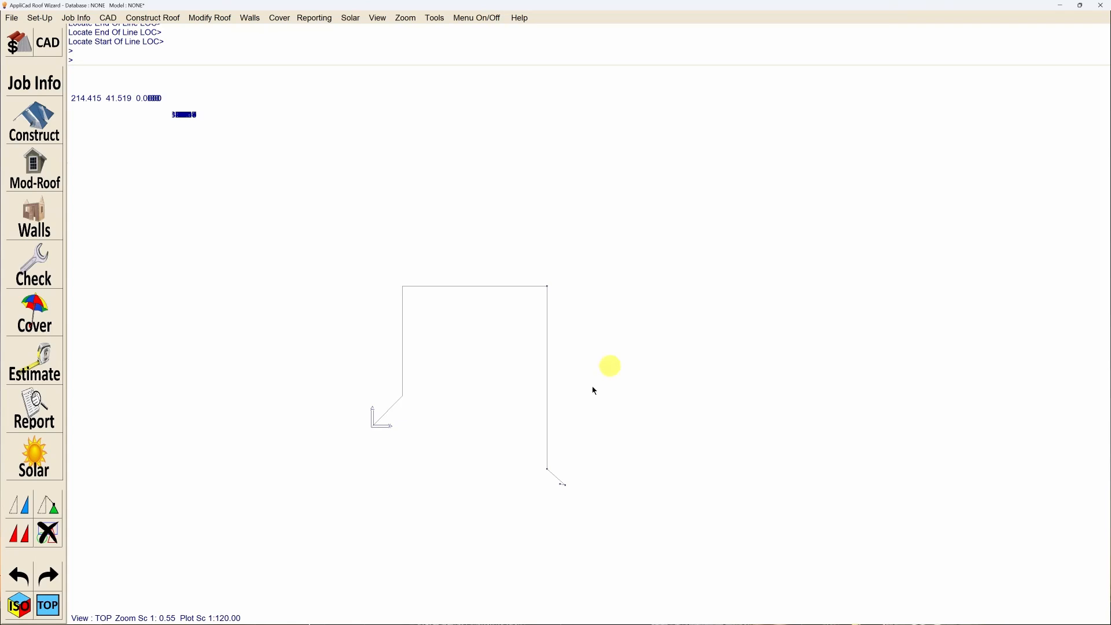
- Change the line weight of all the profile's lines to 0.75
scroll(501, 488, up, 2)
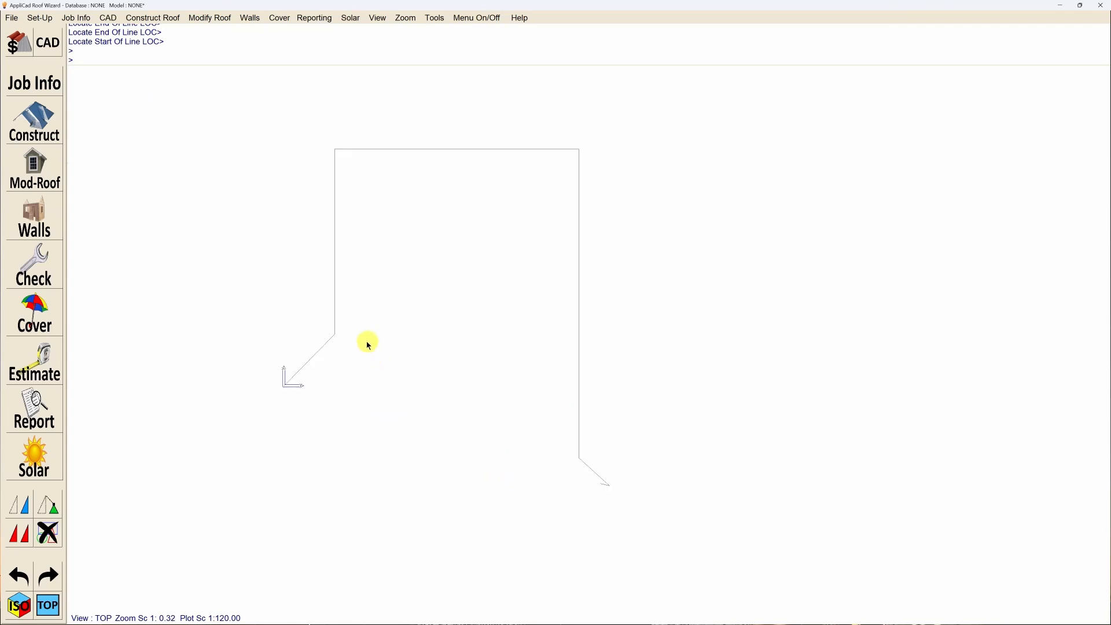
click(107, 18)
mouse_move(126, 61)
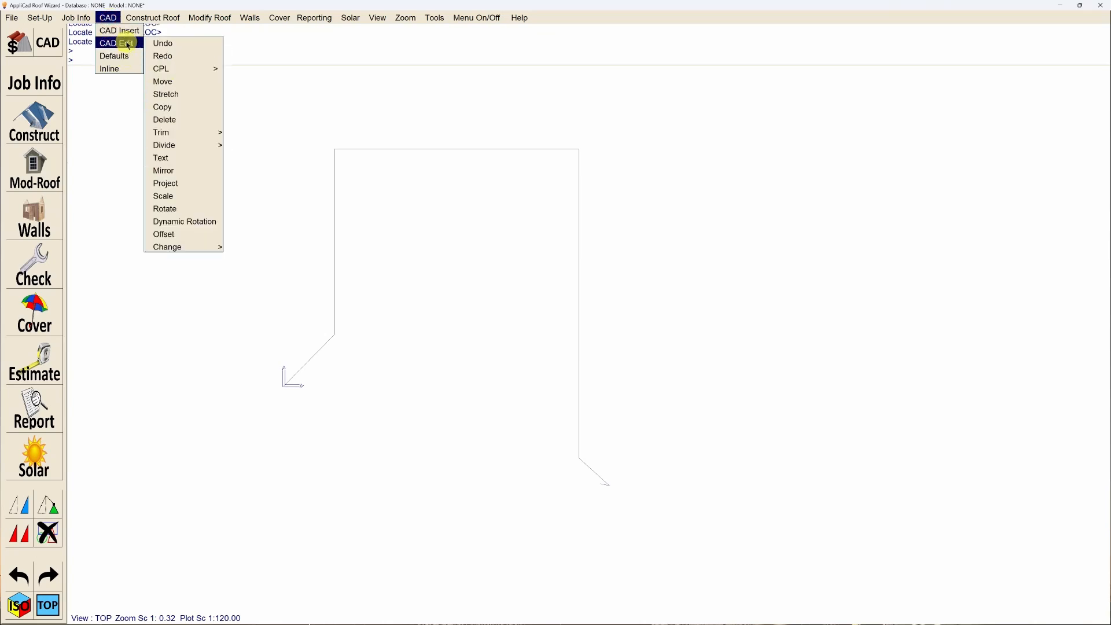
mouse_move(168, 245)
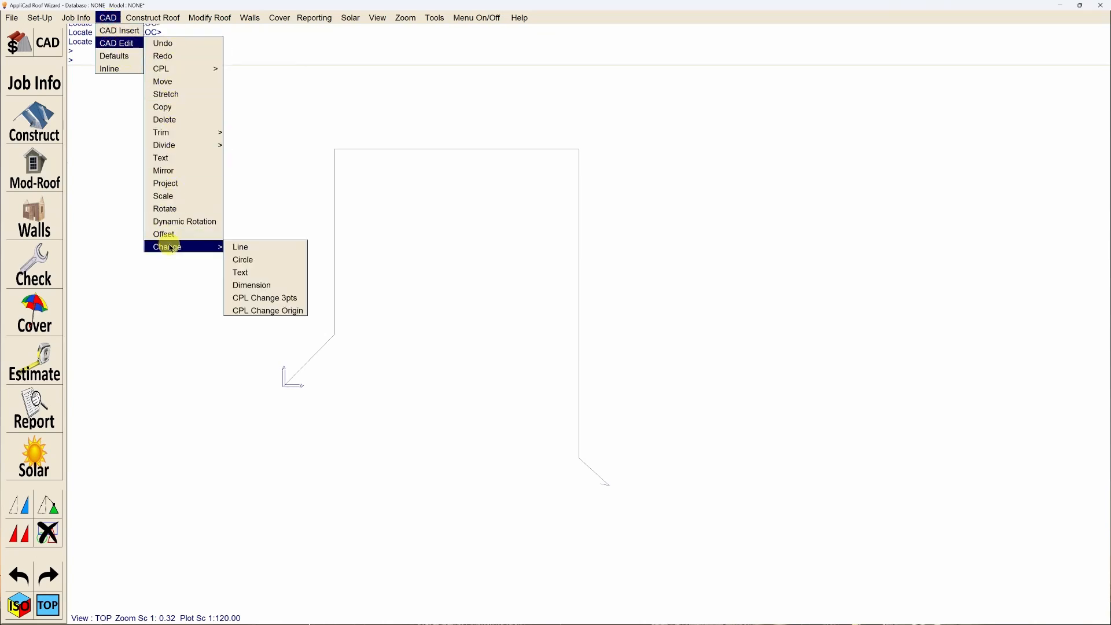
click(252, 246)
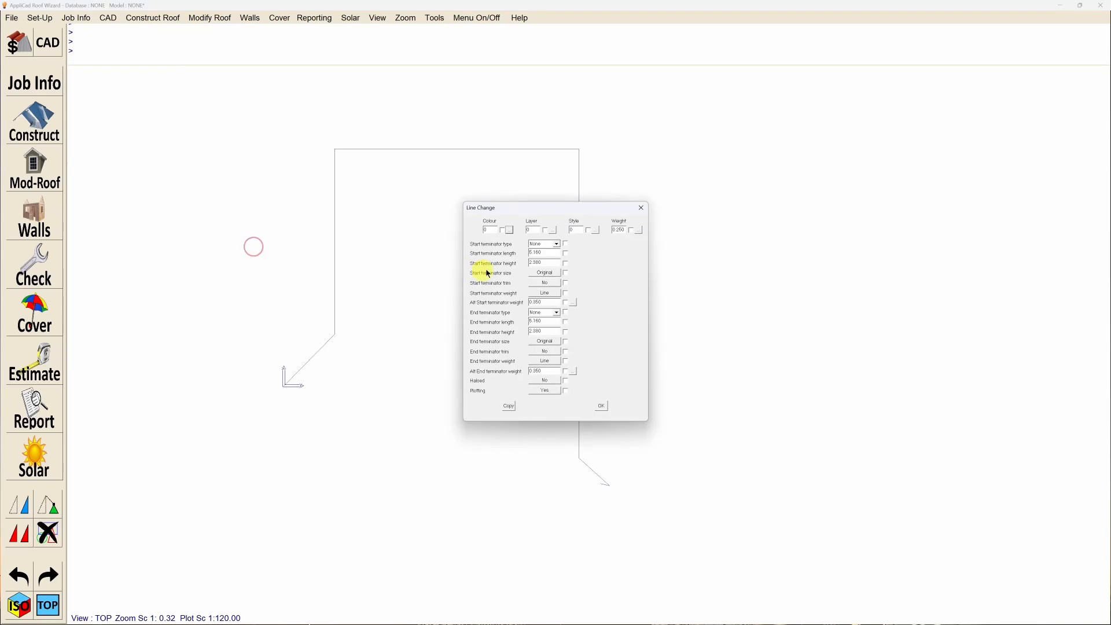
click(641, 231)
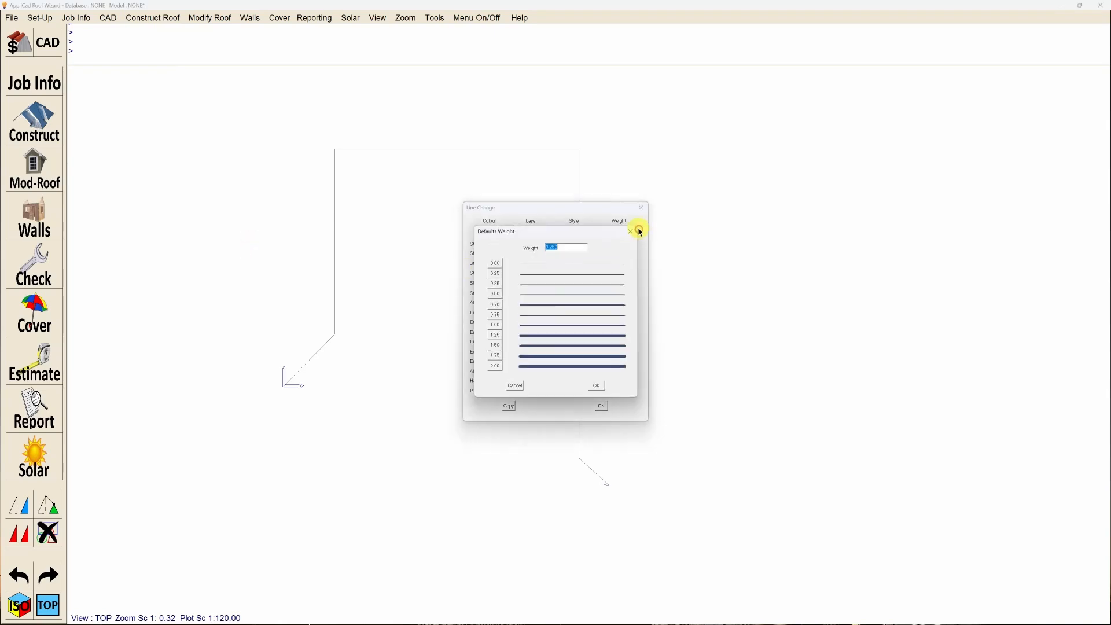
click(496, 317)
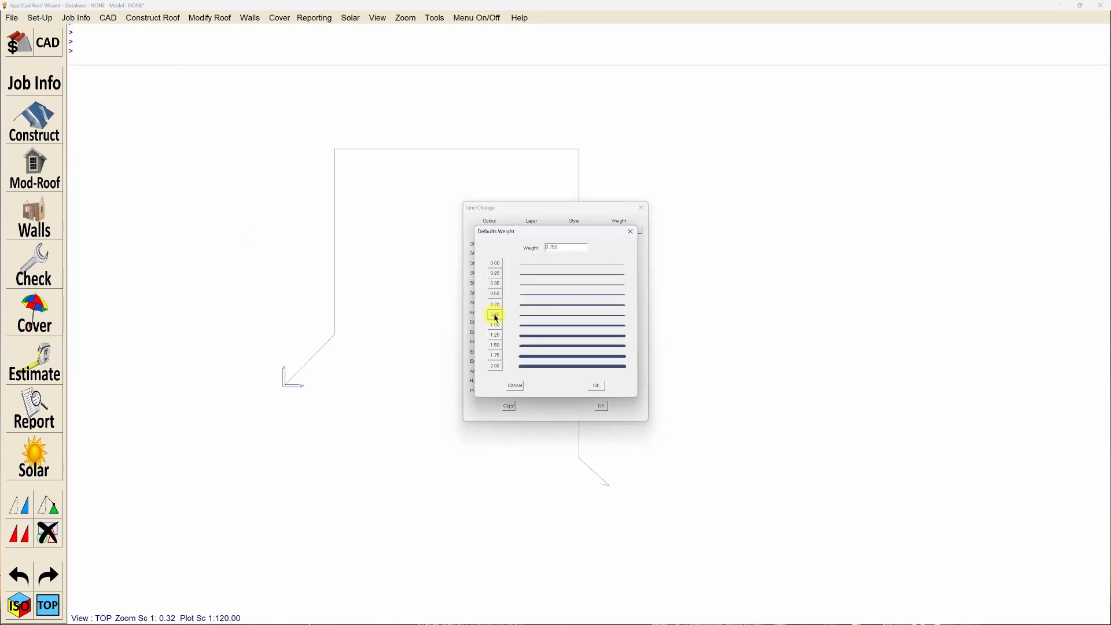
click(598, 386)
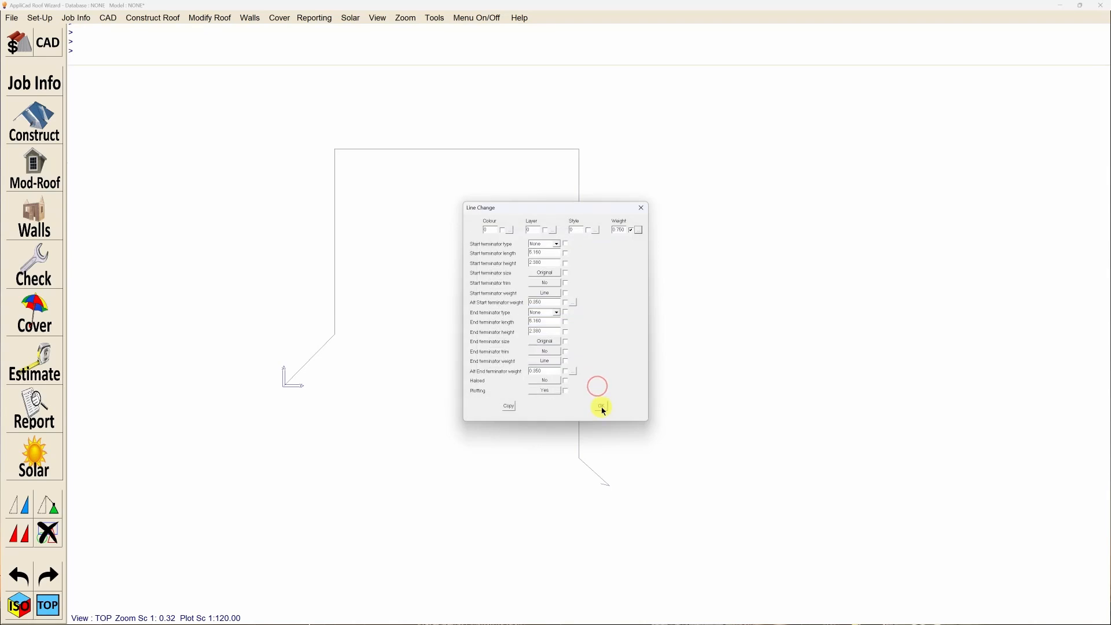
click(602, 405)
click(239, 115)
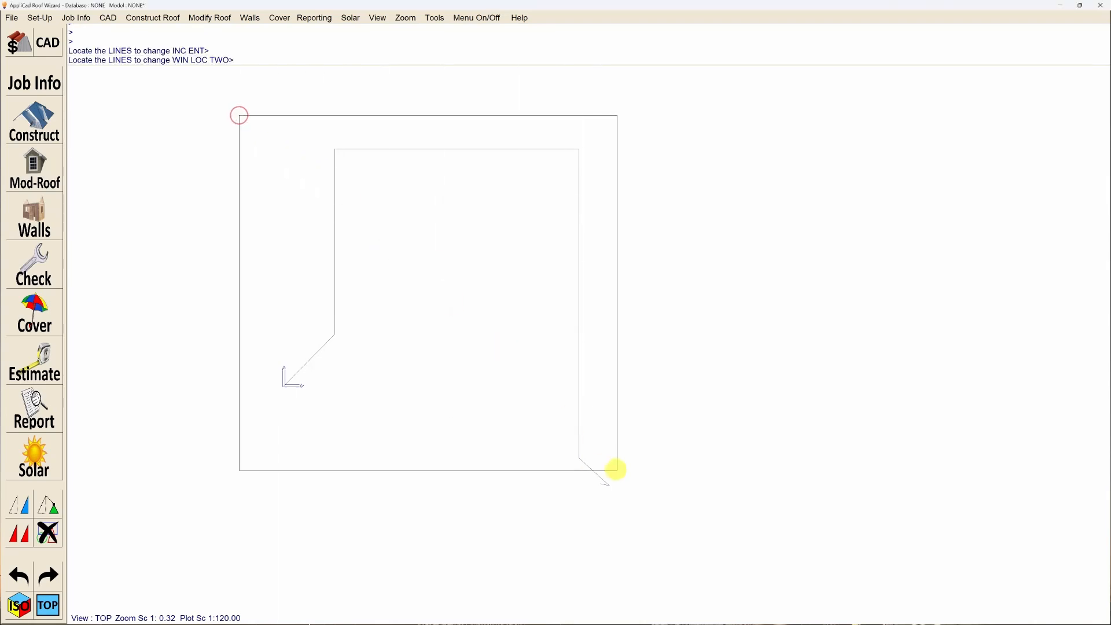
click(637, 504)
key(Return)
key(Return)
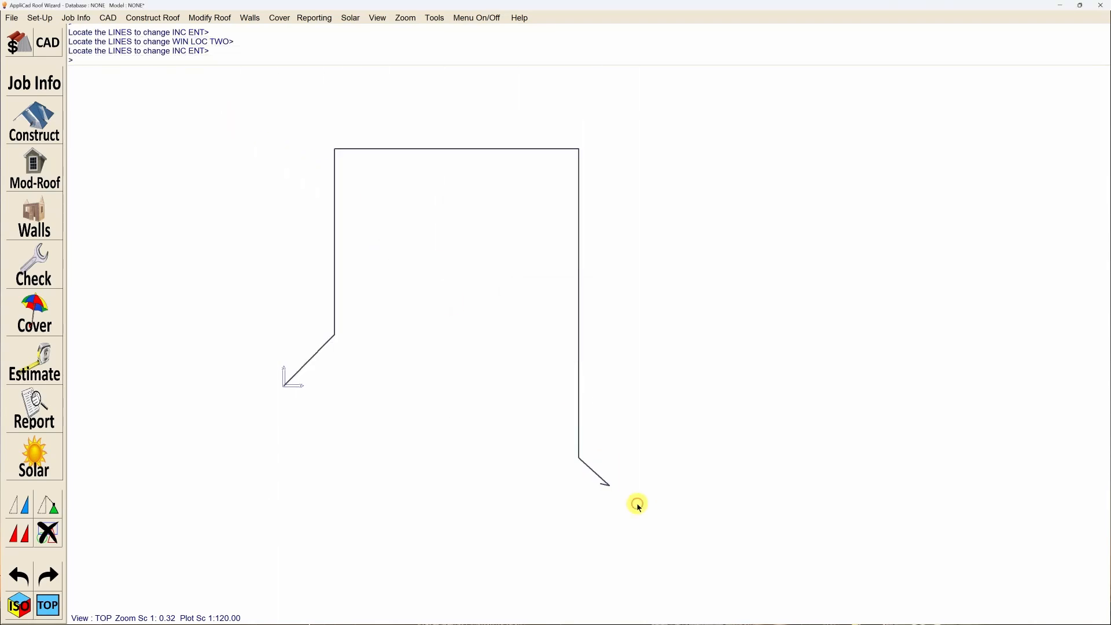
- Draw a closed triangle marker about 18 high, its tip touching the outer face of the 150 long vertical side
click(108, 17)
mouse_move(119, 30)
mouse_move(160, 32)
click(237, 30)
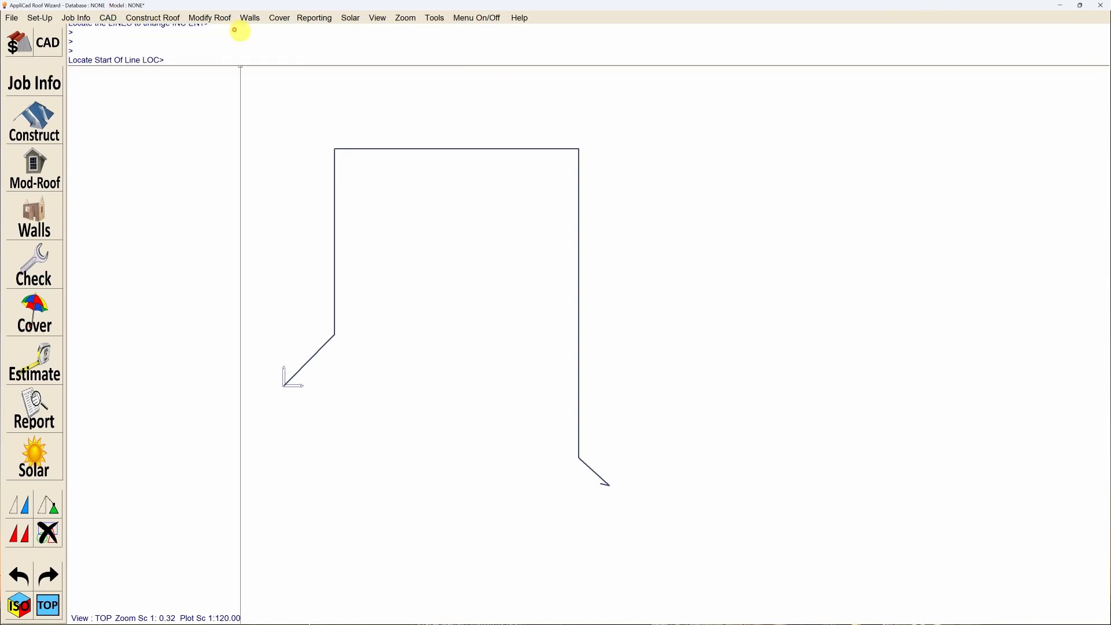
click(579, 244)
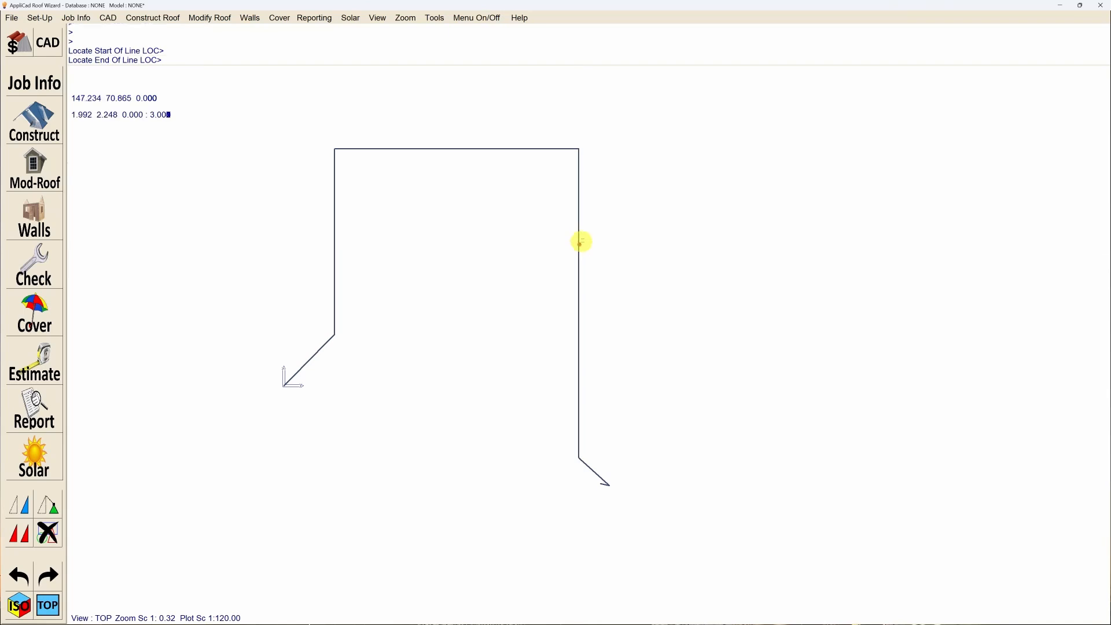
click(615, 225)
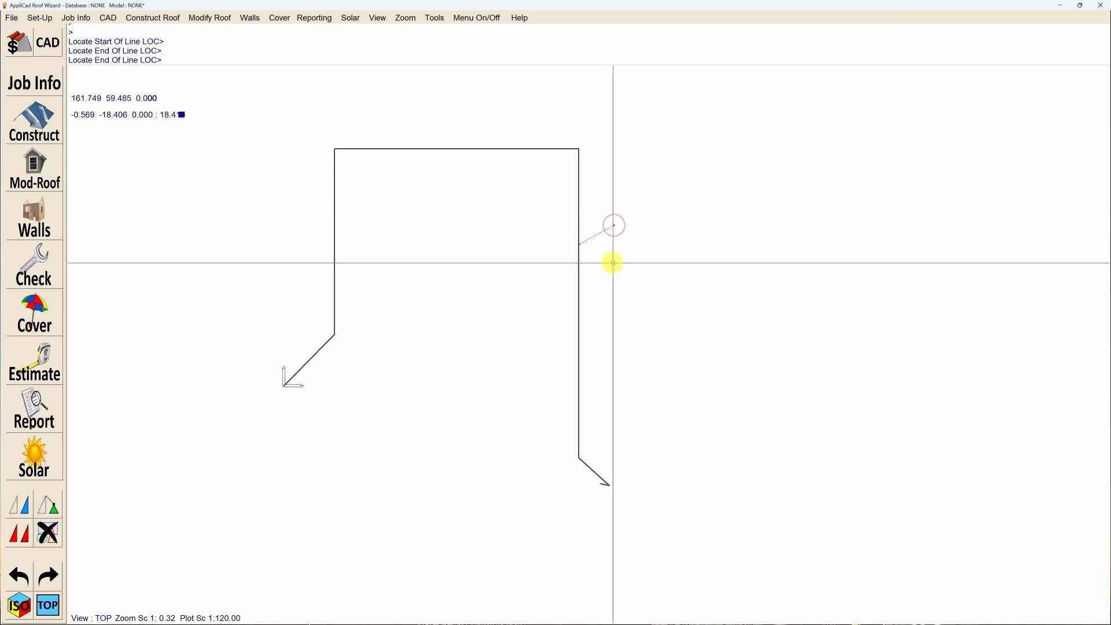
click(613, 264)
click(579, 244)
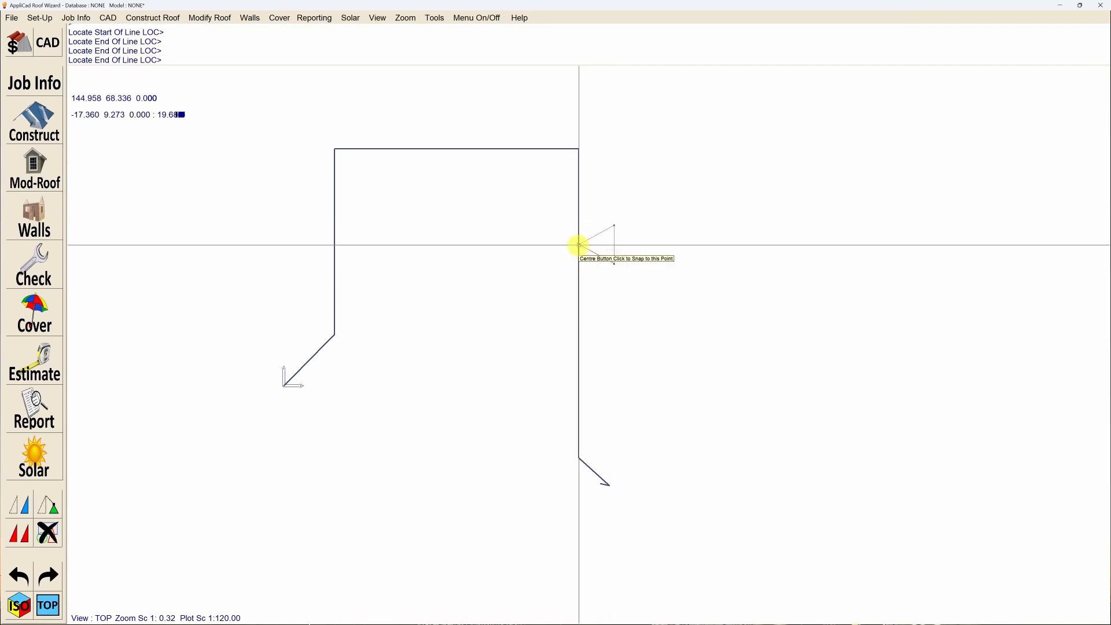
right_click(553, 285)
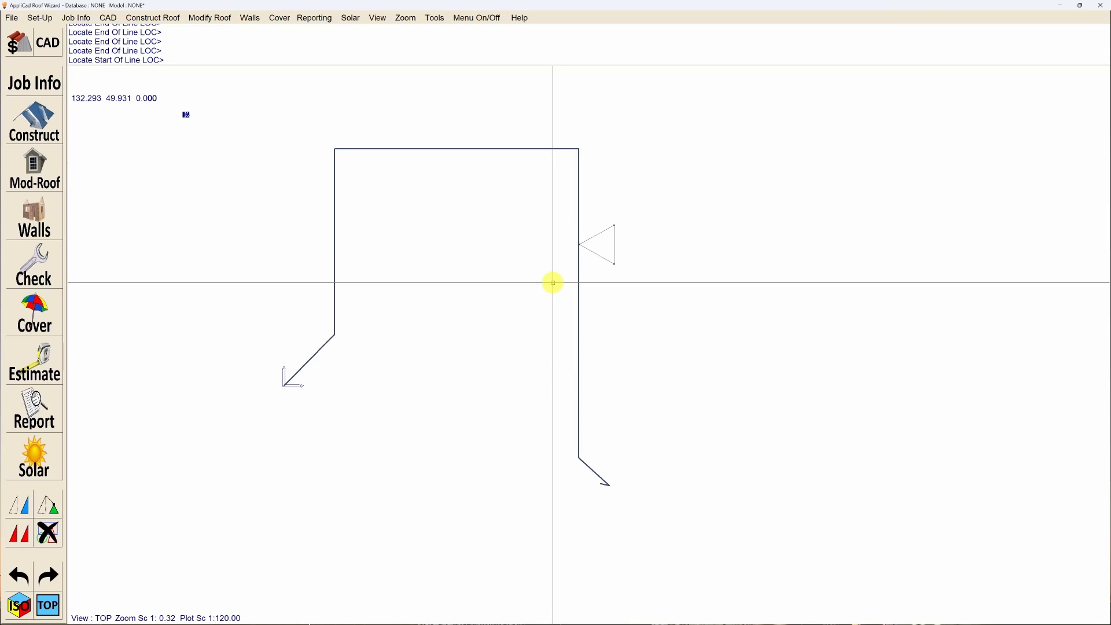
- End the line command and start creating a custom profile from the drawn flashing
right_click(728, 332)
scroll(728, 332, down, 2)
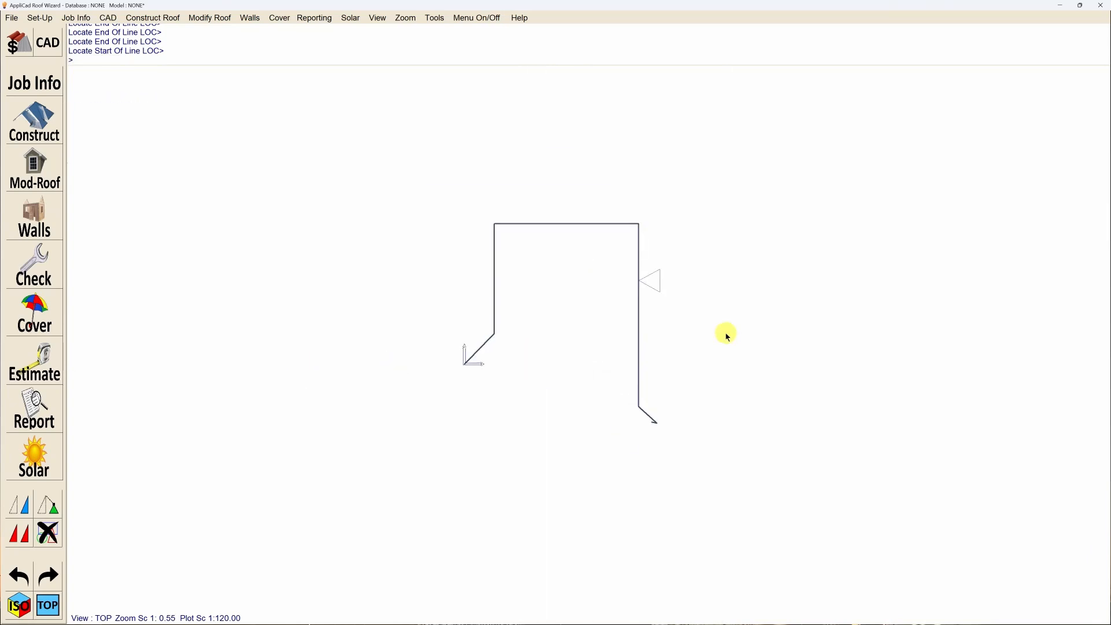
scroll(728, 331, up, 1)
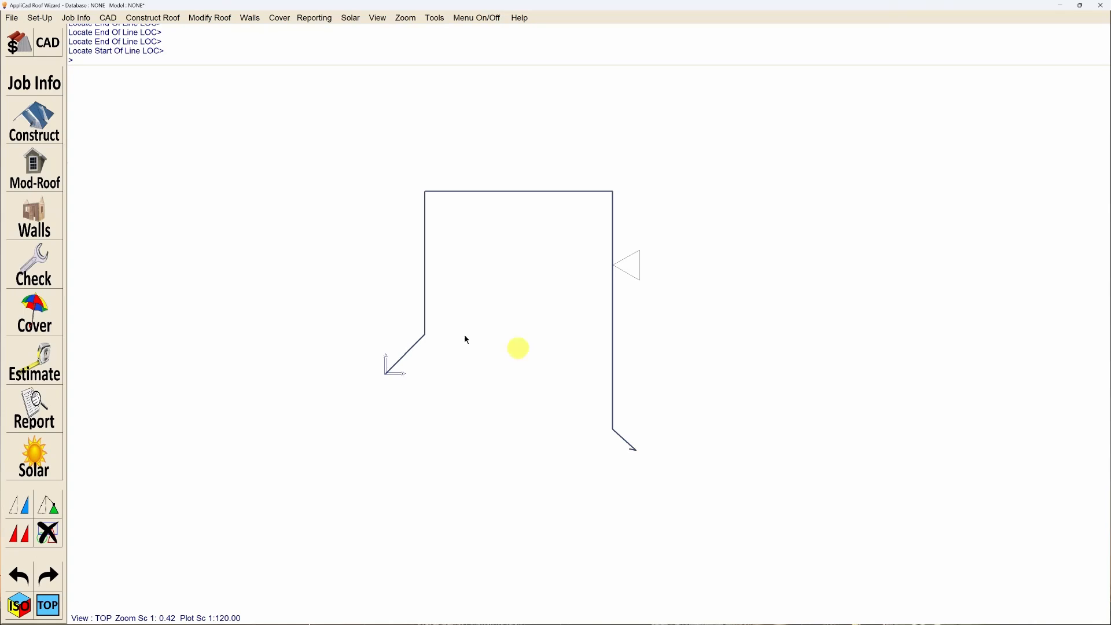
right_click(157, 240)
right_click(155, 236)
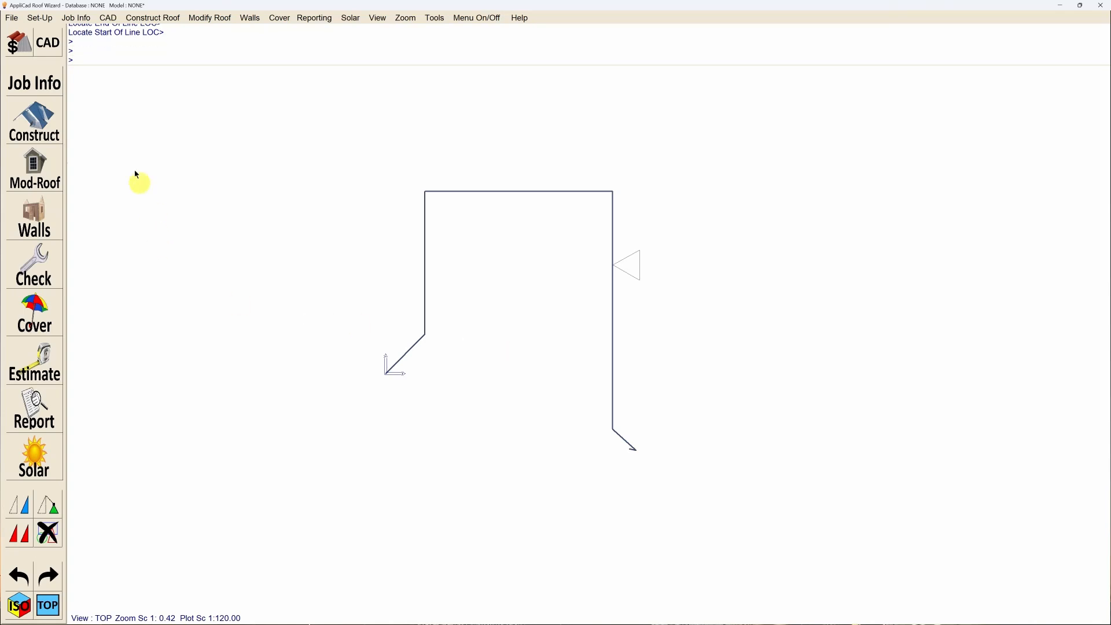
click(40, 18)
mouse_move(70, 196)
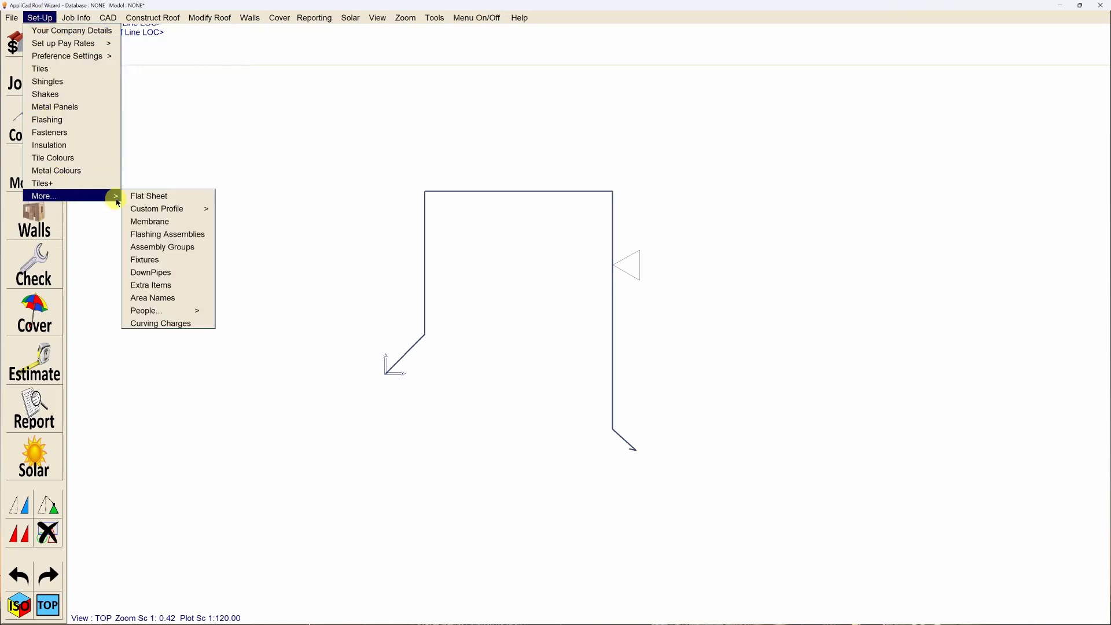
click(179, 210)
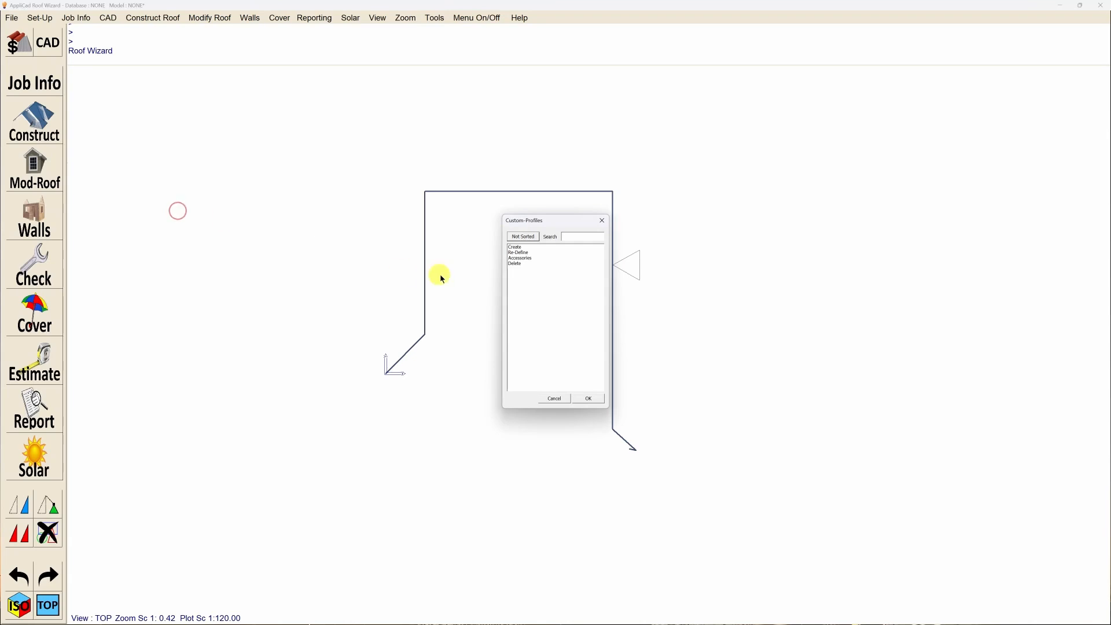
click(519, 248)
double_click(519, 247)
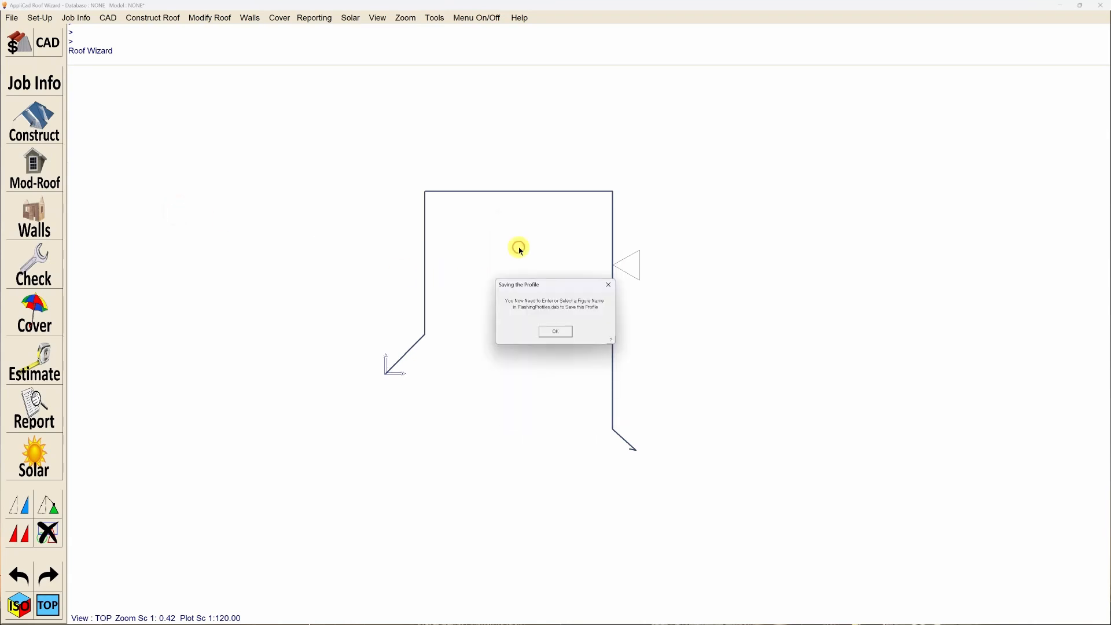
- Name the profile figure ParapetCap120x150 and accept saving it under the truncated name ParapetCap120
click(555, 333)
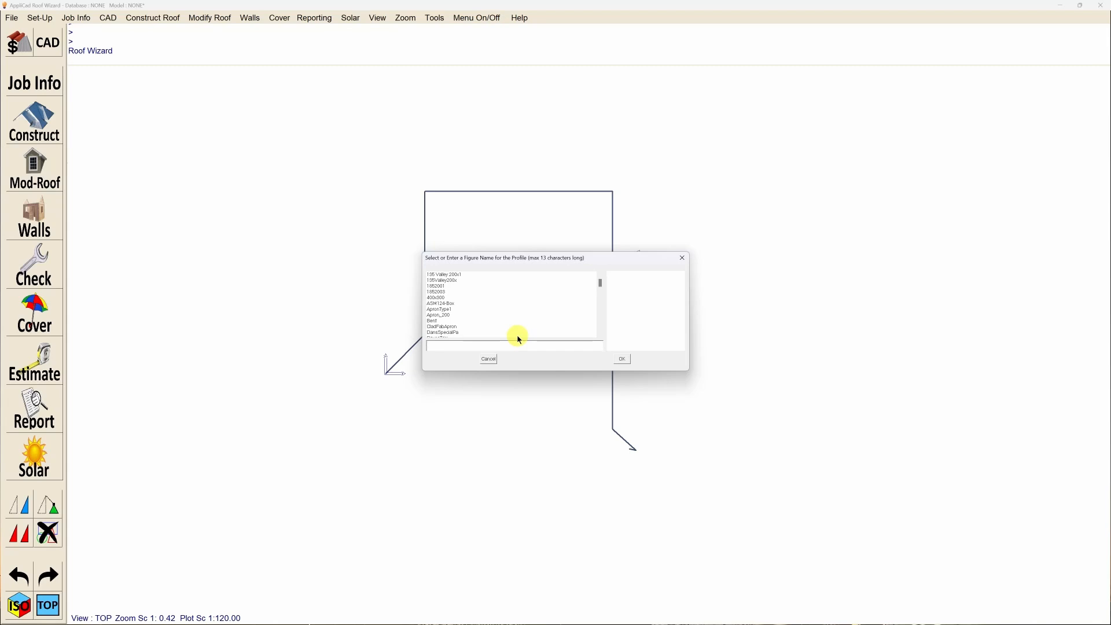
text(ParapetCap120)
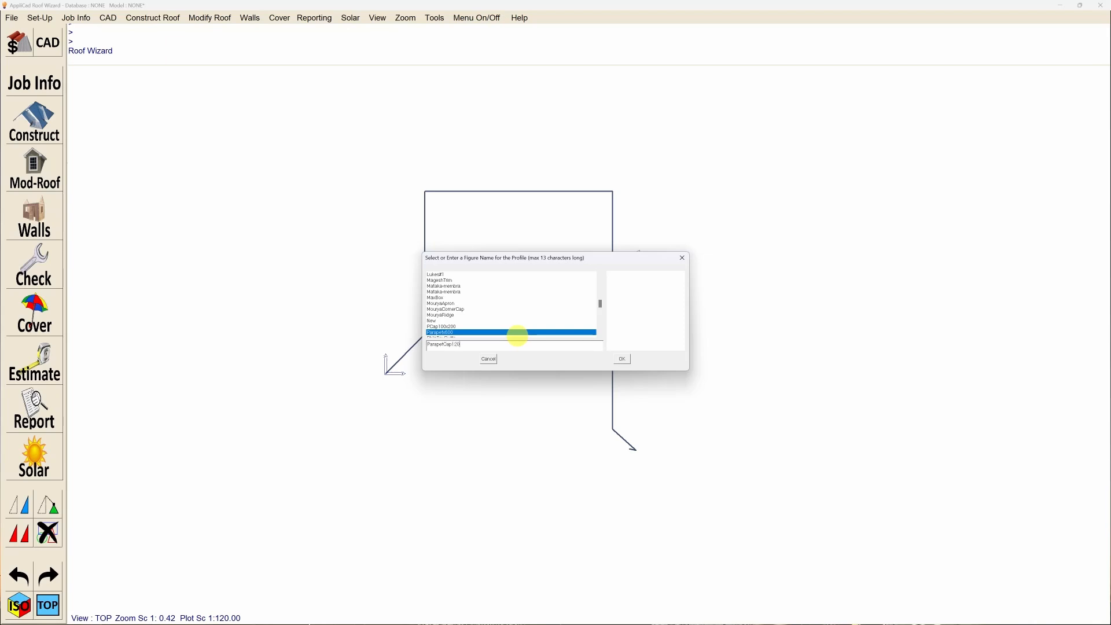
text(x150)
click(624, 361)
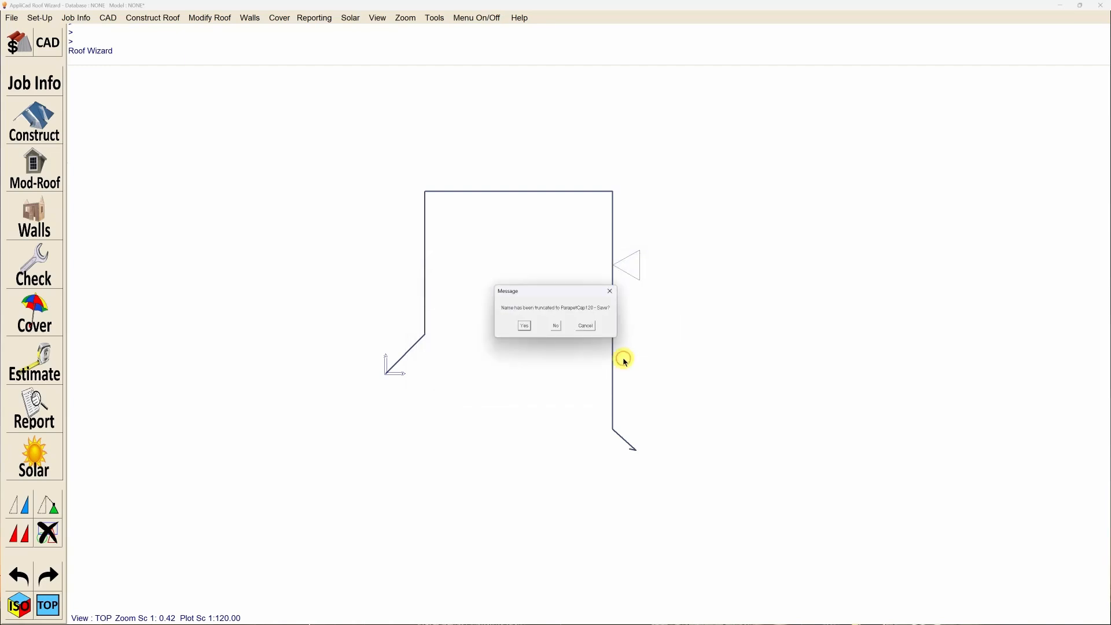
click(527, 327)
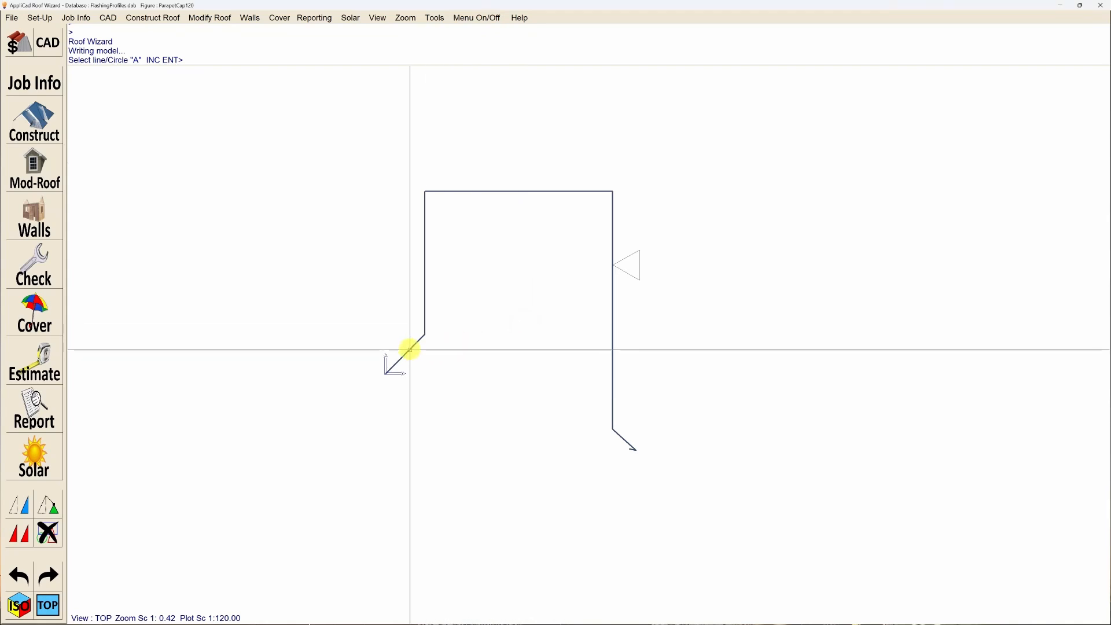
- Label the starting diagonal leg A, the 90 long vertical side B and the 120 long horizontal C, with letters outside the profile
click(410, 350)
click(391, 339)
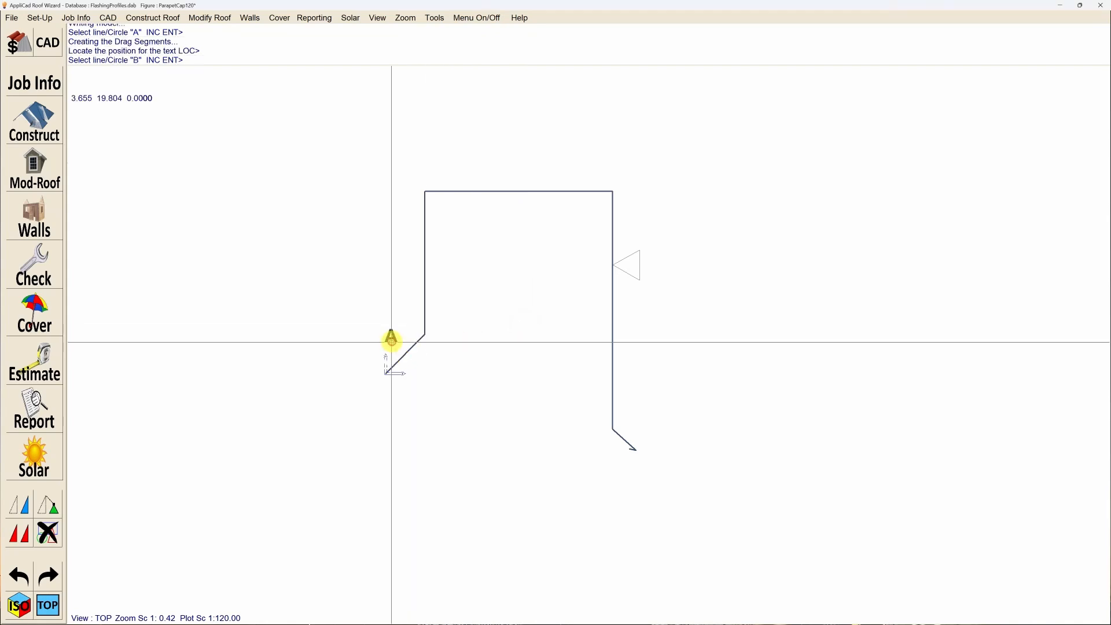
click(425, 268)
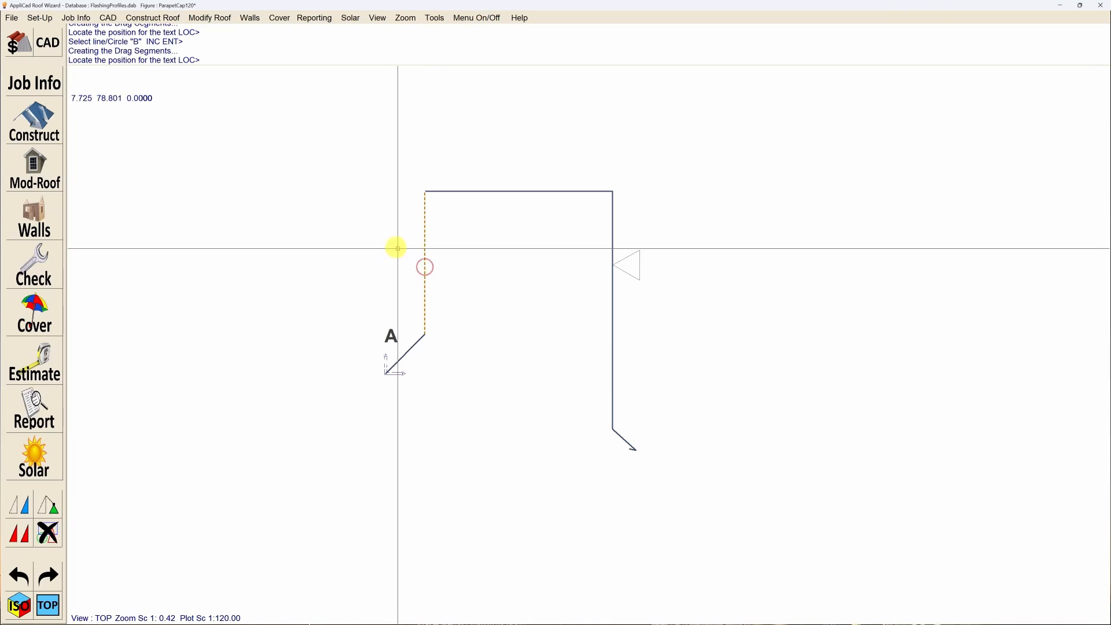
click(404, 256)
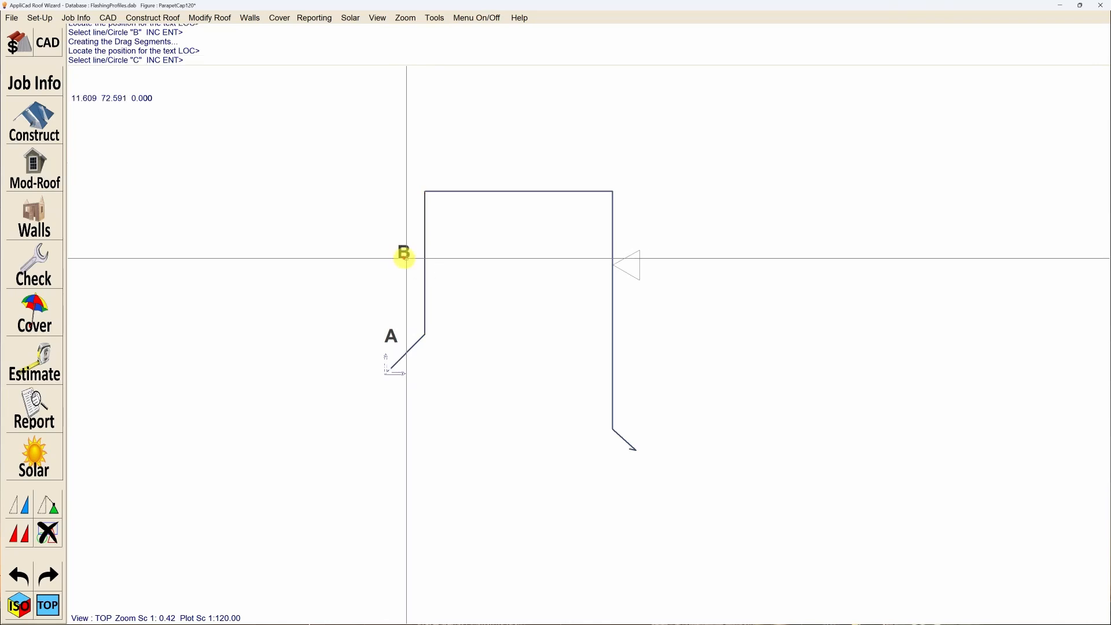
click(517, 191)
click(506, 180)
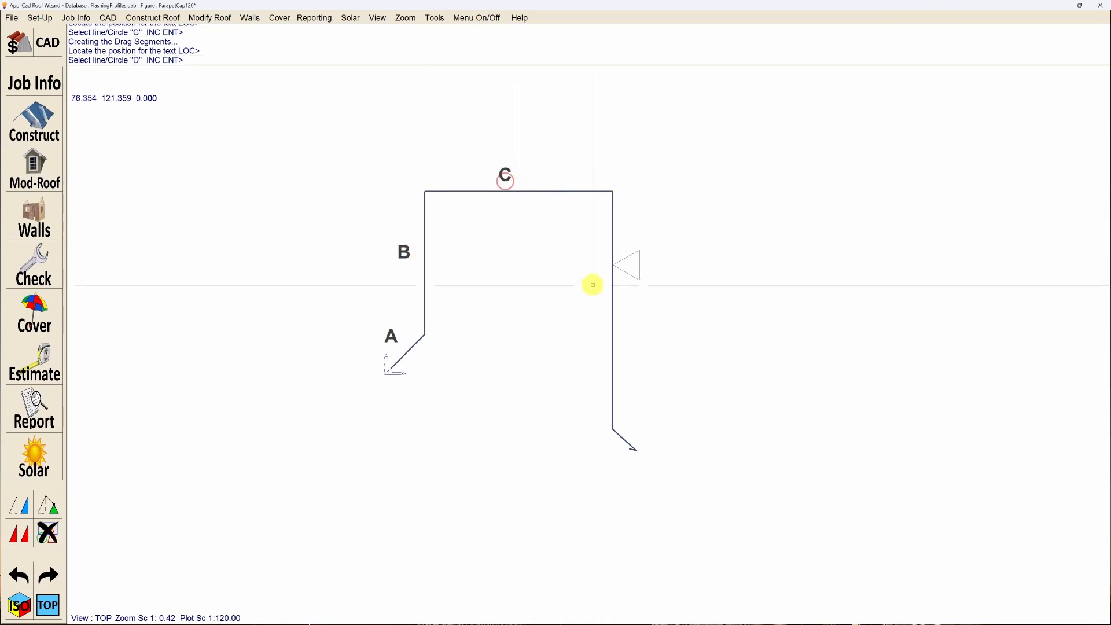
- Label the 150 long vertical side D and the outward diagonal leg E, then finish labelling without a letter for the hem
click(611, 312)
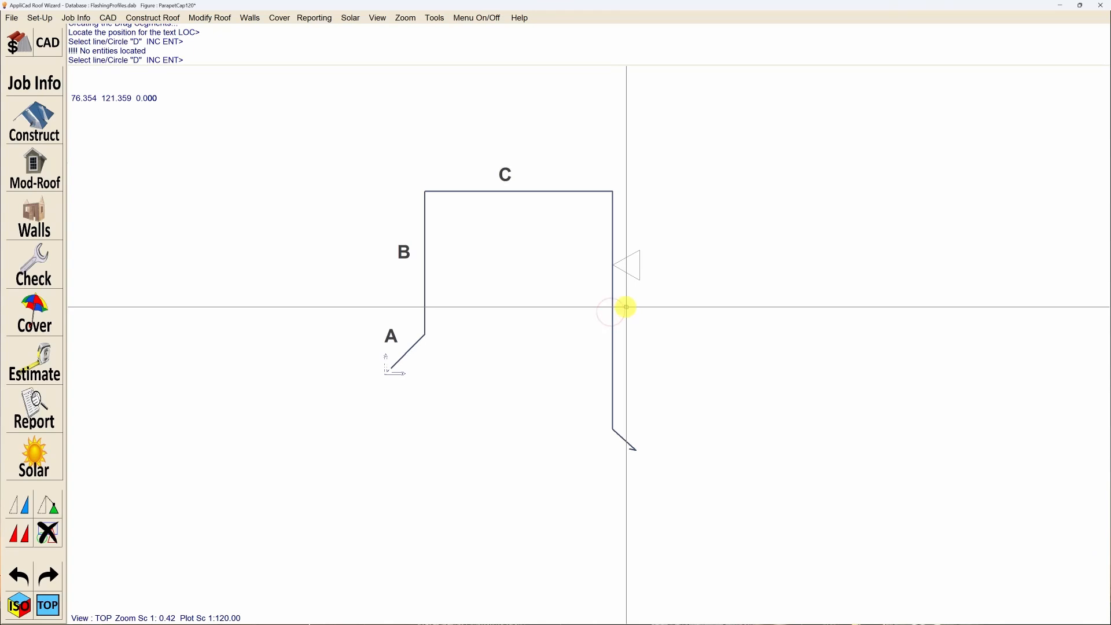
click(626, 306)
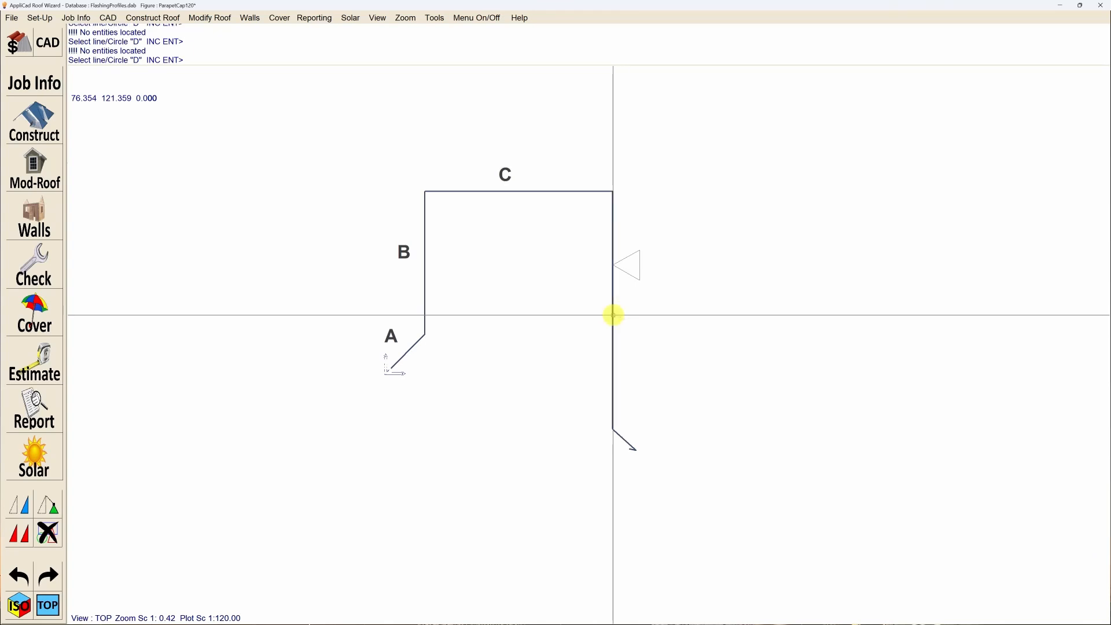
click(613, 315)
click(625, 313)
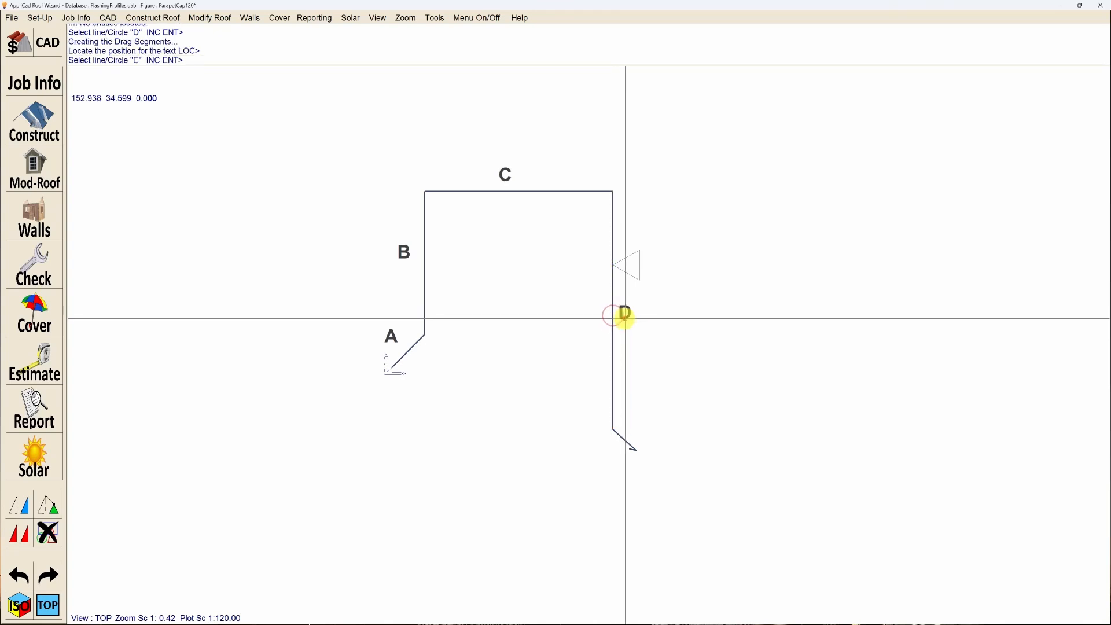
click(623, 439)
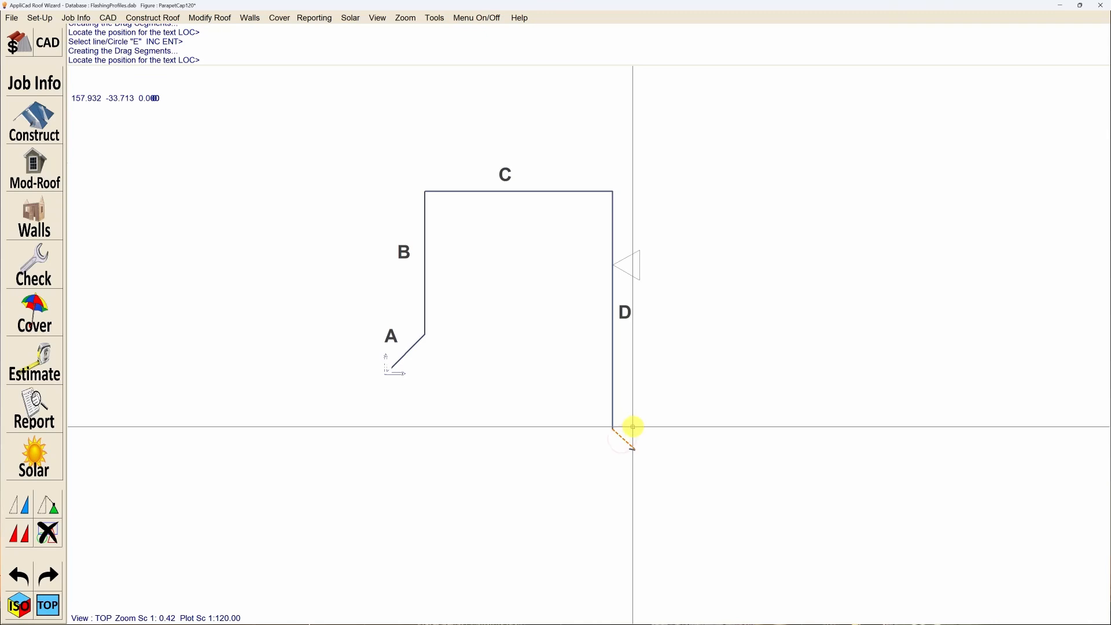
click(631, 425)
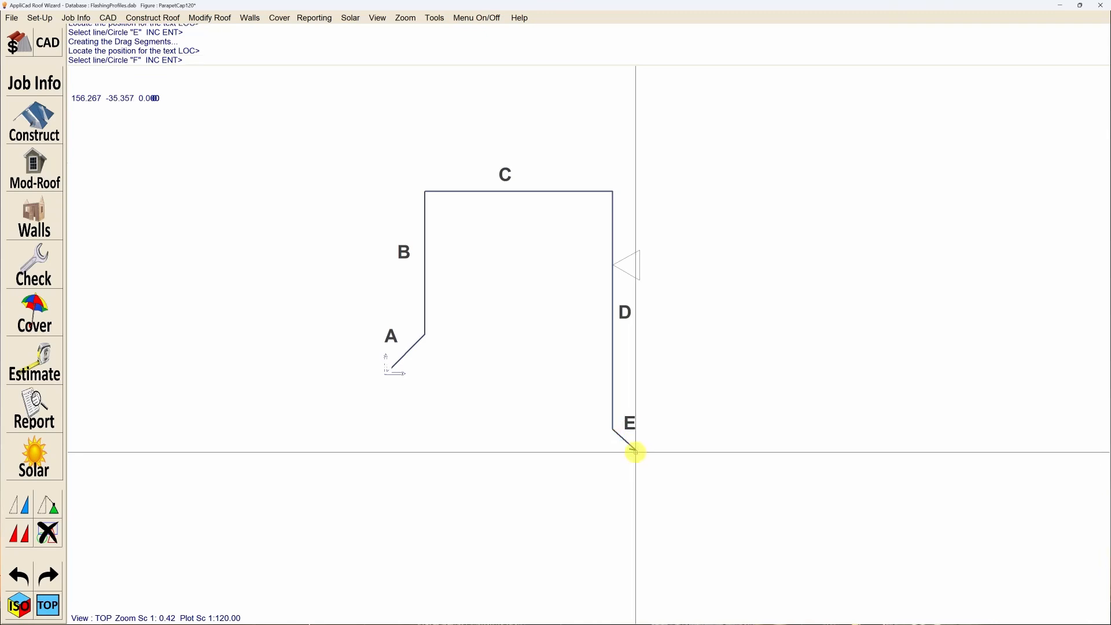
click(635, 452)
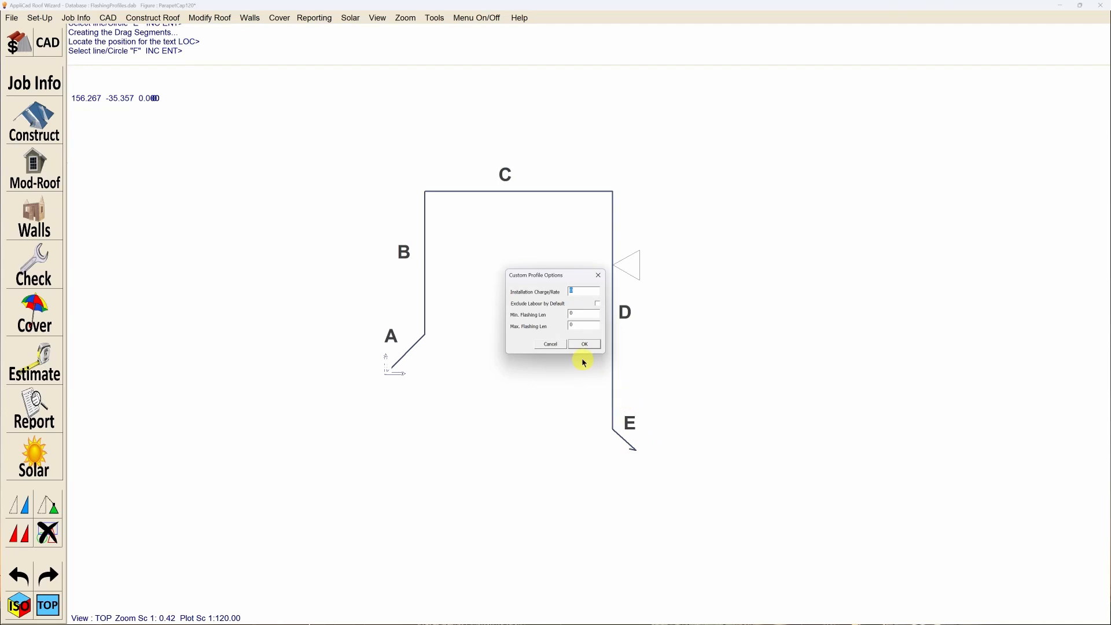
- Accept the custom profile options with minimum and maximum flashing lengths of 0, and leave the custom profile setup
click(580, 315)
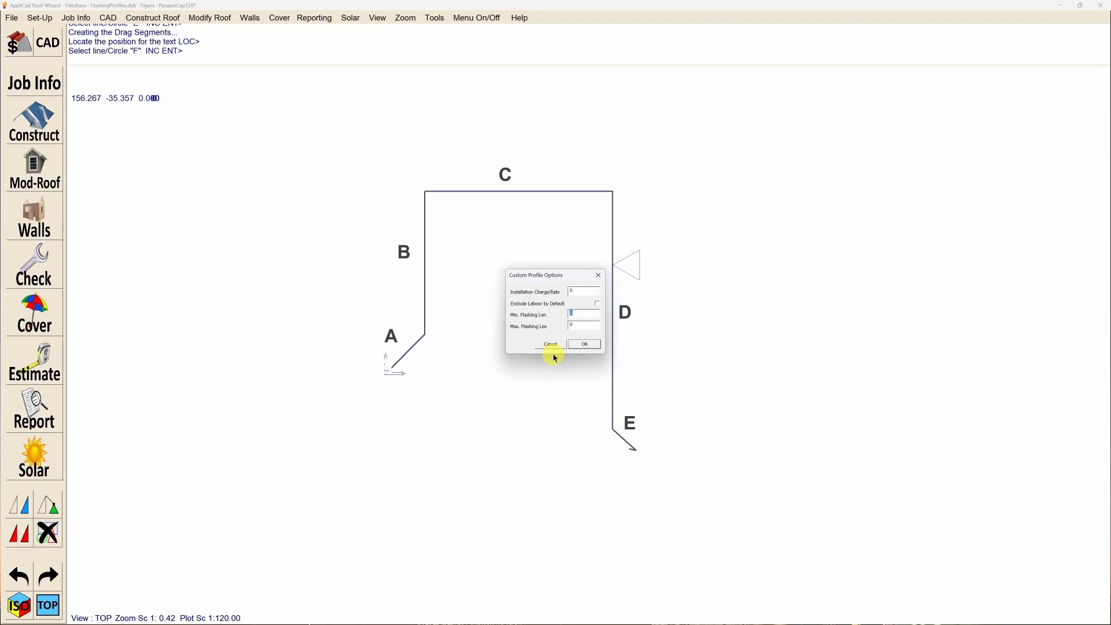
double_click(575, 327)
click(580, 345)
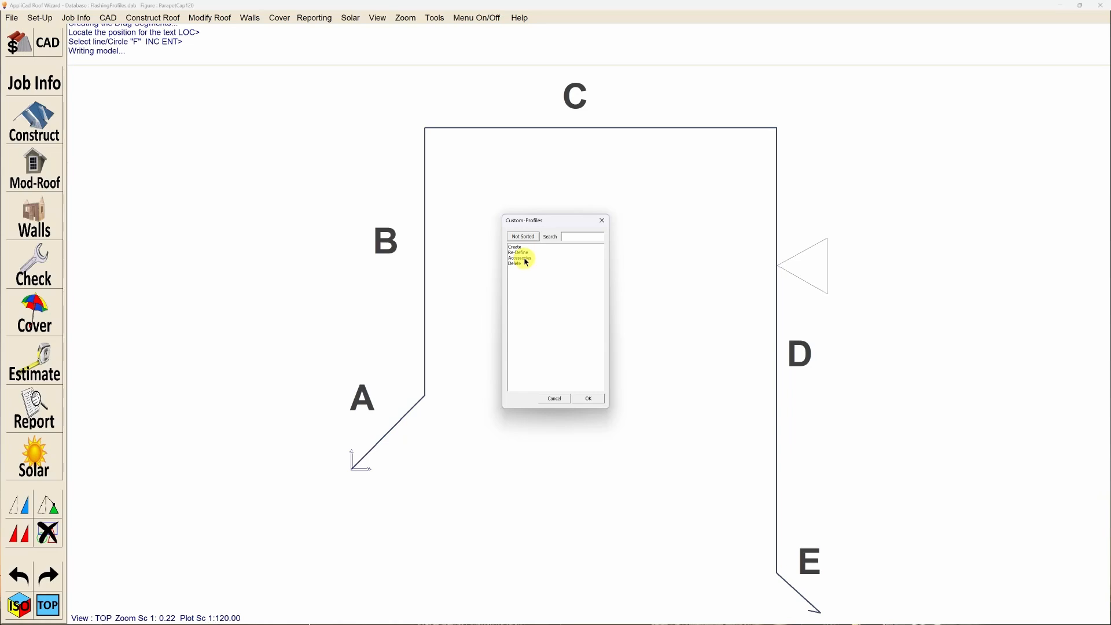
click(590, 399)
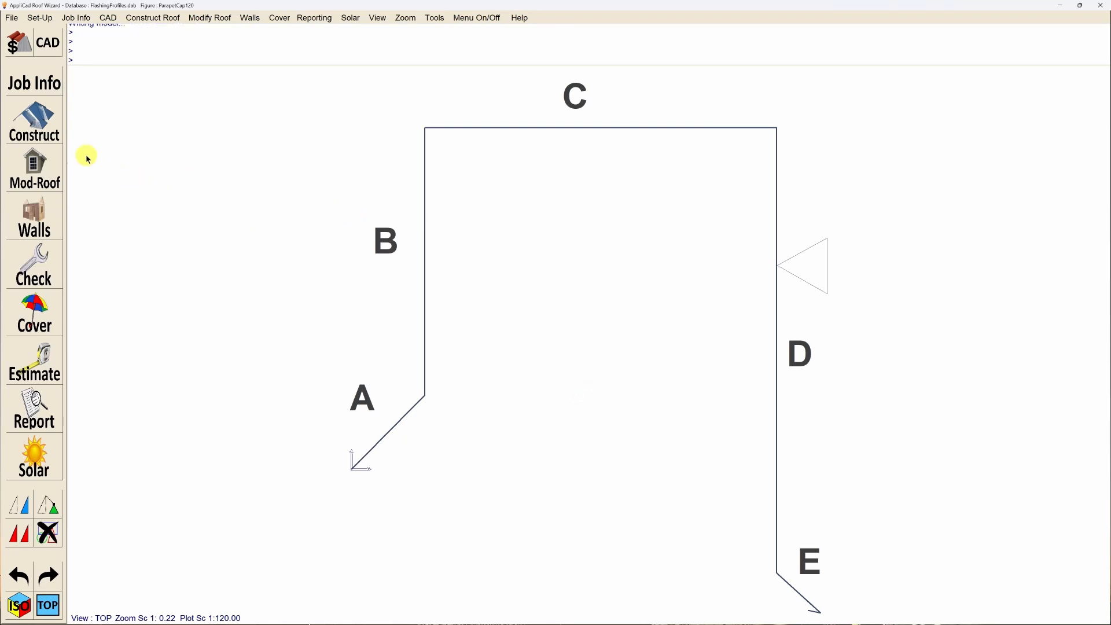
- Open the first listed roof model from the SectionReportTestJob.dab database
click(58, 133)
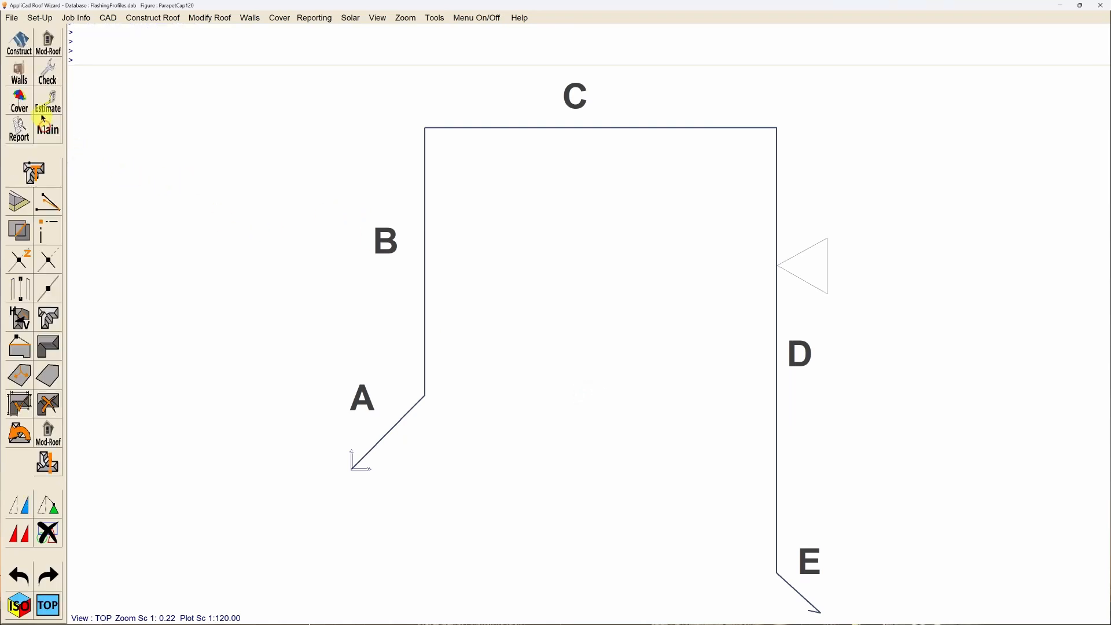
click(13, 24)
click(14, 37)
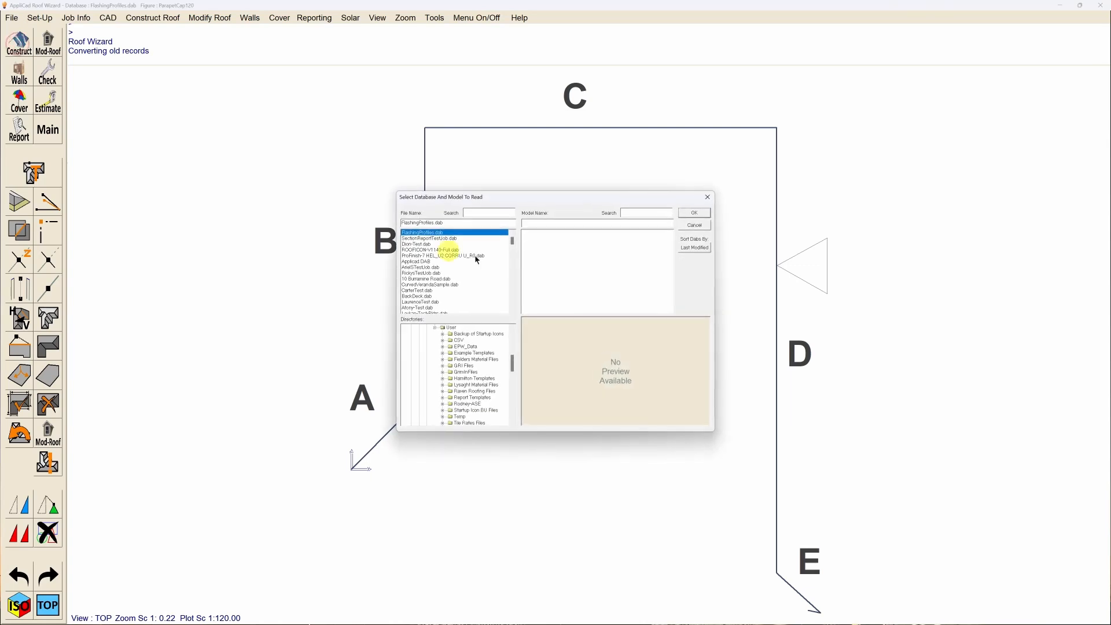
click(432, 239)
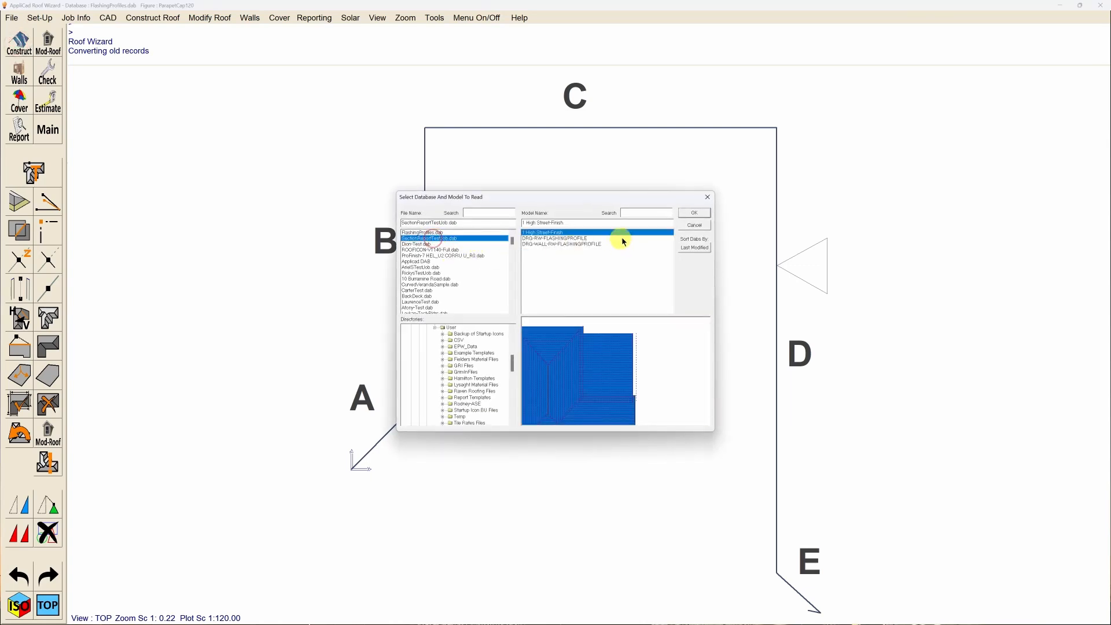
click(695, 213)
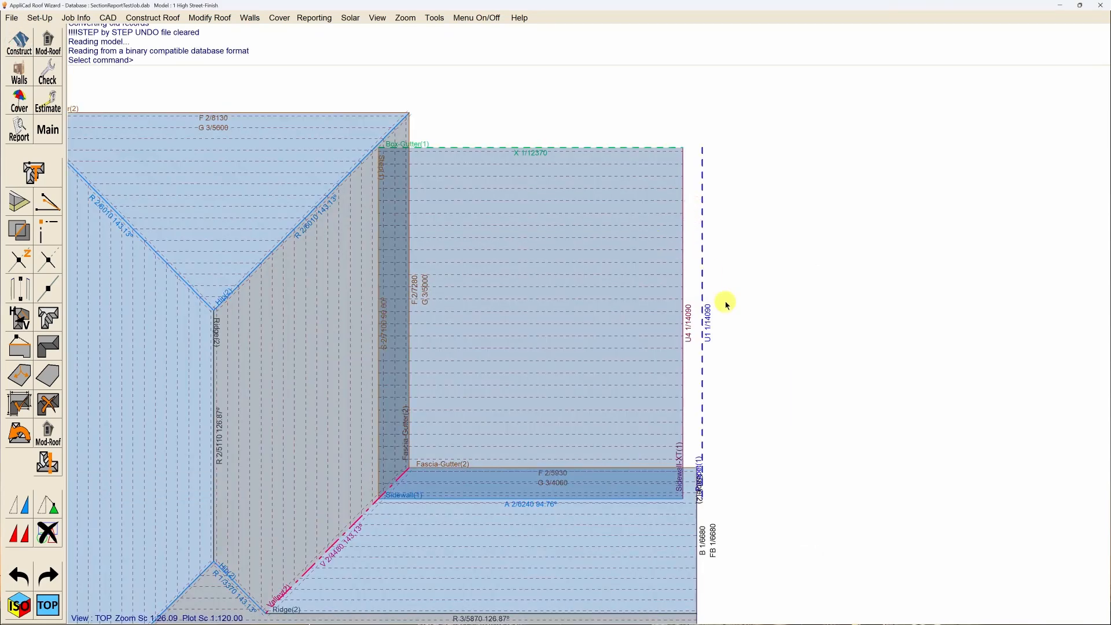
- Open the roof batten and trim settings for the model, accepting the update of the changed flashing definitions
double_click(749, 232)
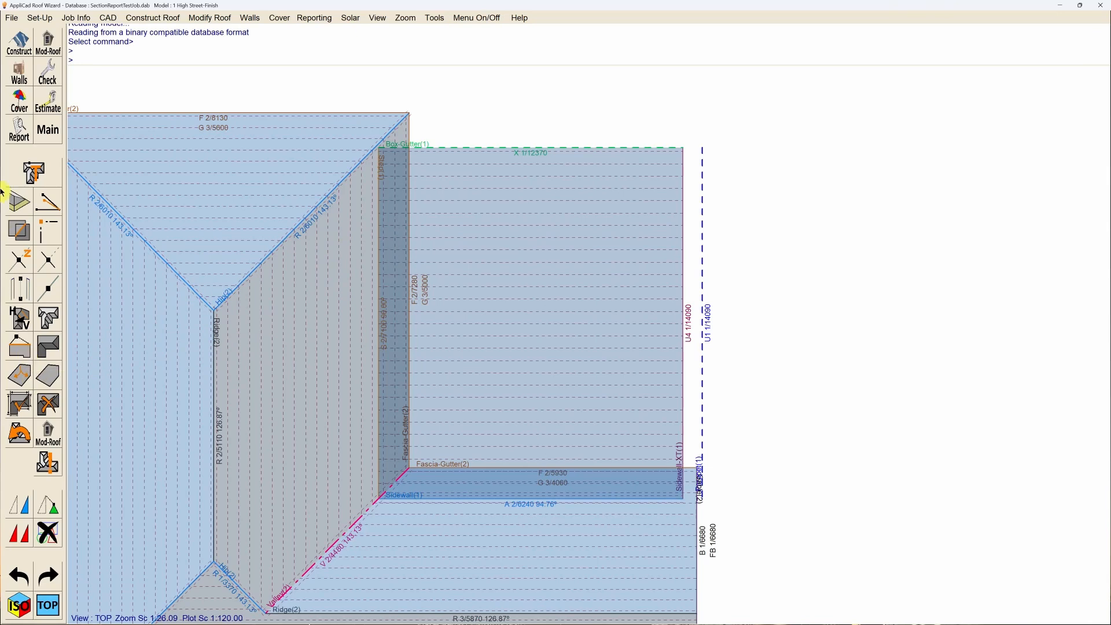
click(19, 101)
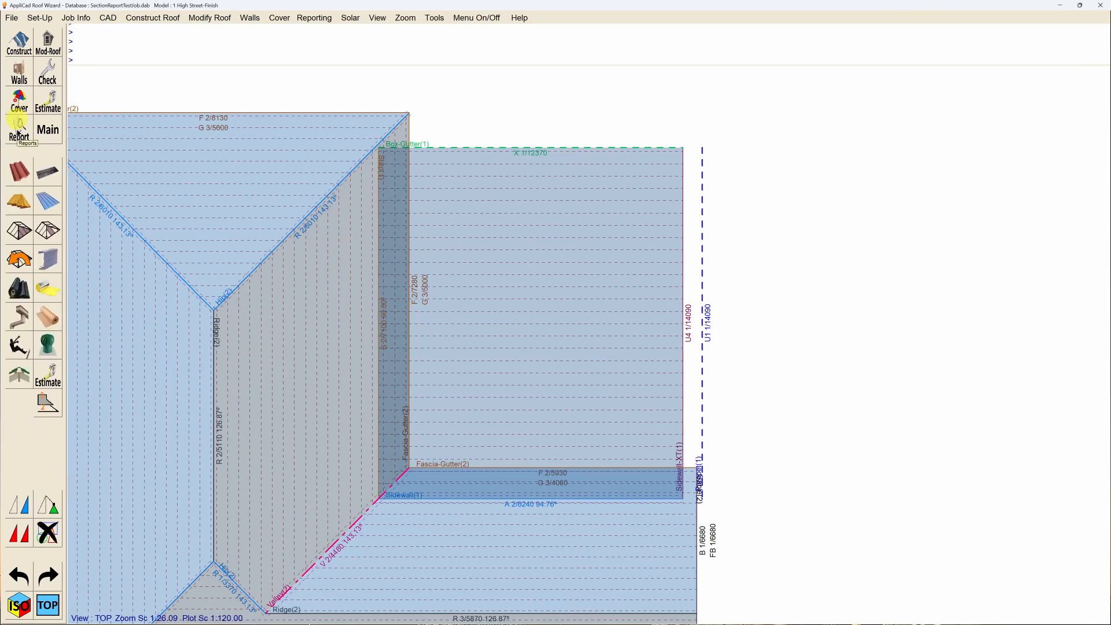
click(45, 265)
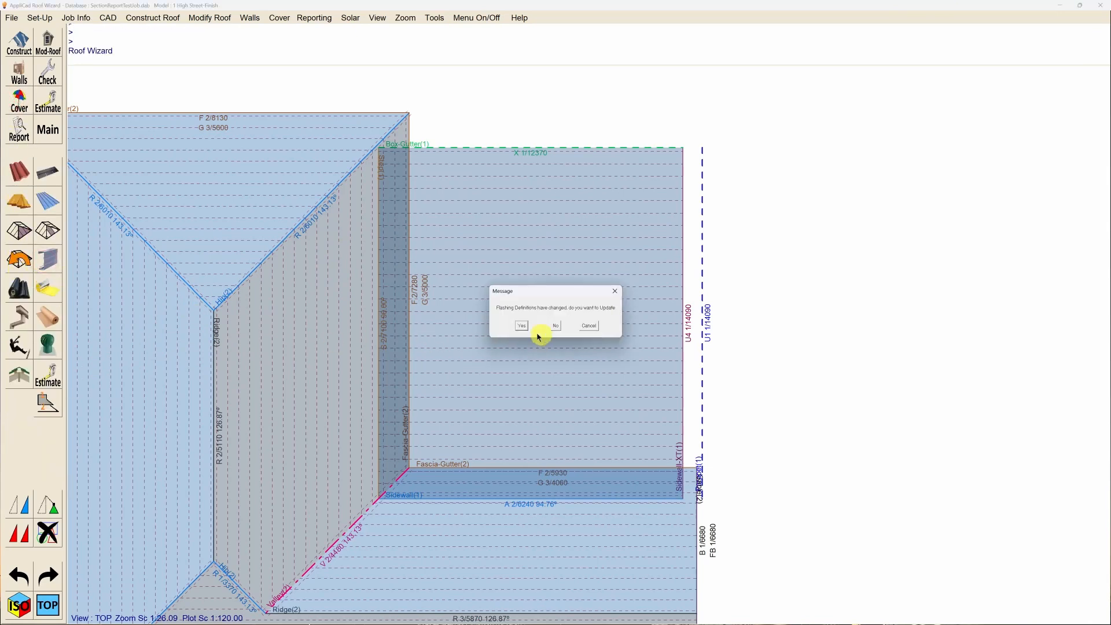
click(521, 326)
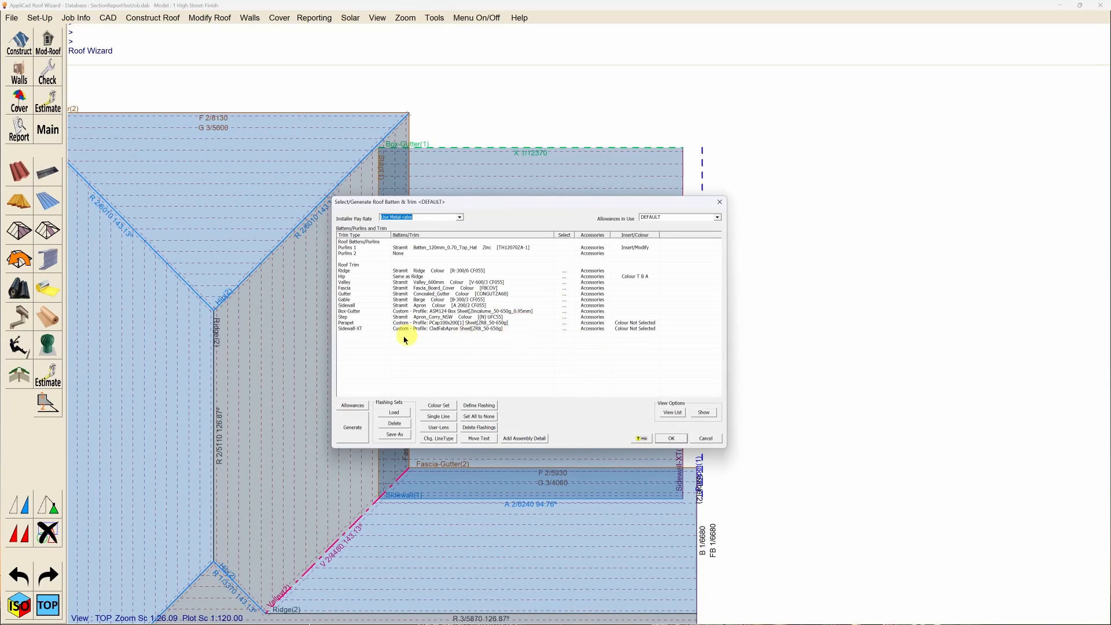
- Start a custom flashing selection for the Parapet trim in the roof trim list
click(418, 323)
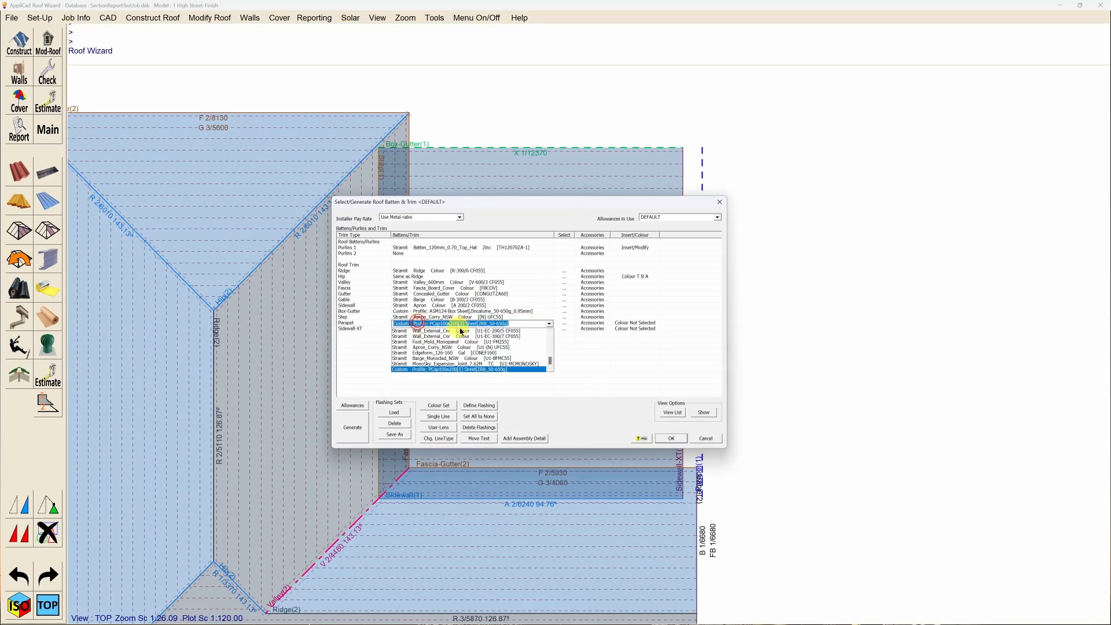
scroll(462, 336, up, 10)
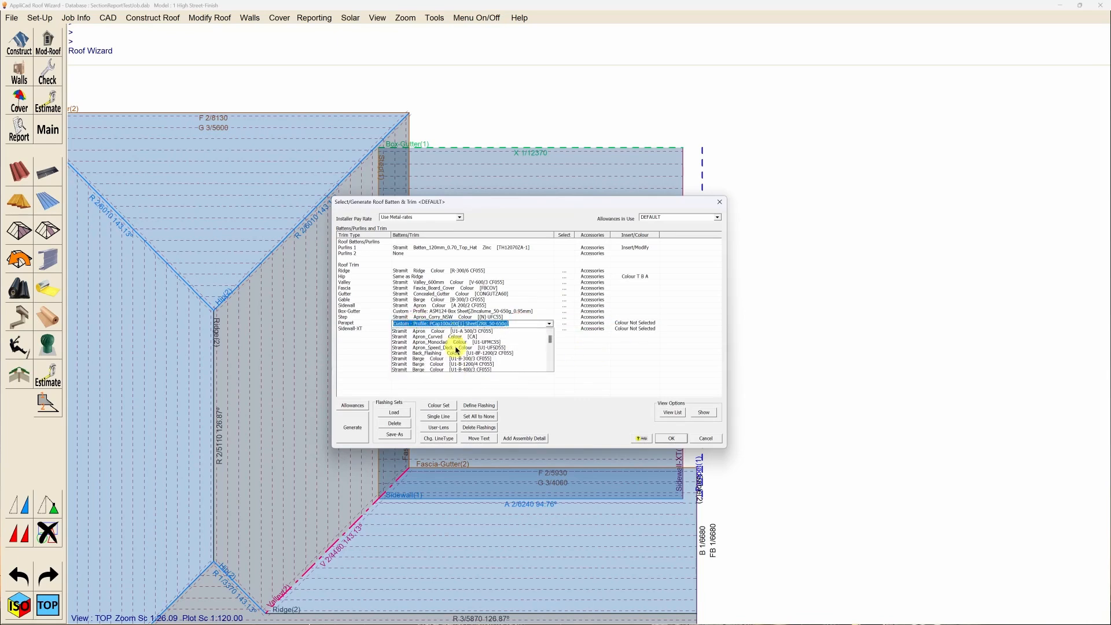
scroll(456, 347, up, 2)
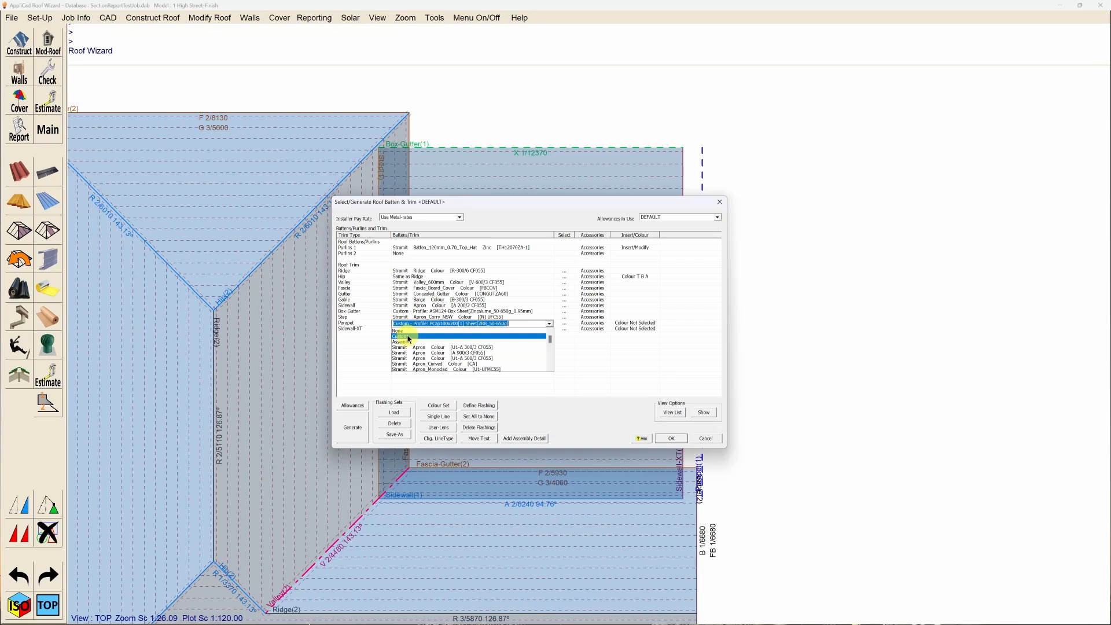
click(408, 337)
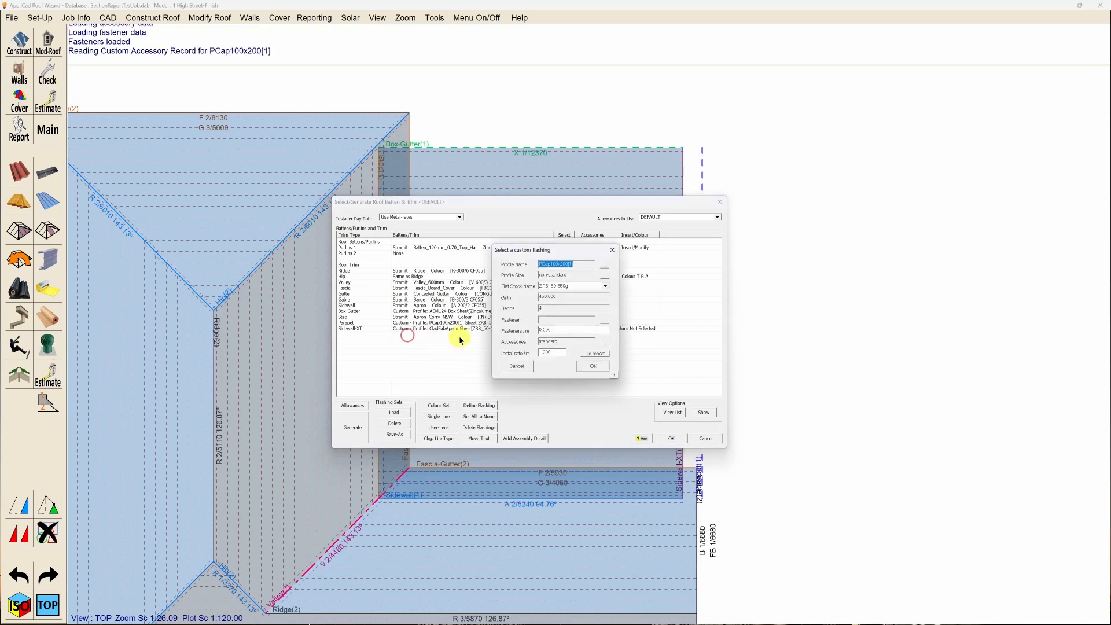
- Choose ParapetCap120 from the saved custom flashing profiles and accept its standard segment lengths and angles
click(607, 265)
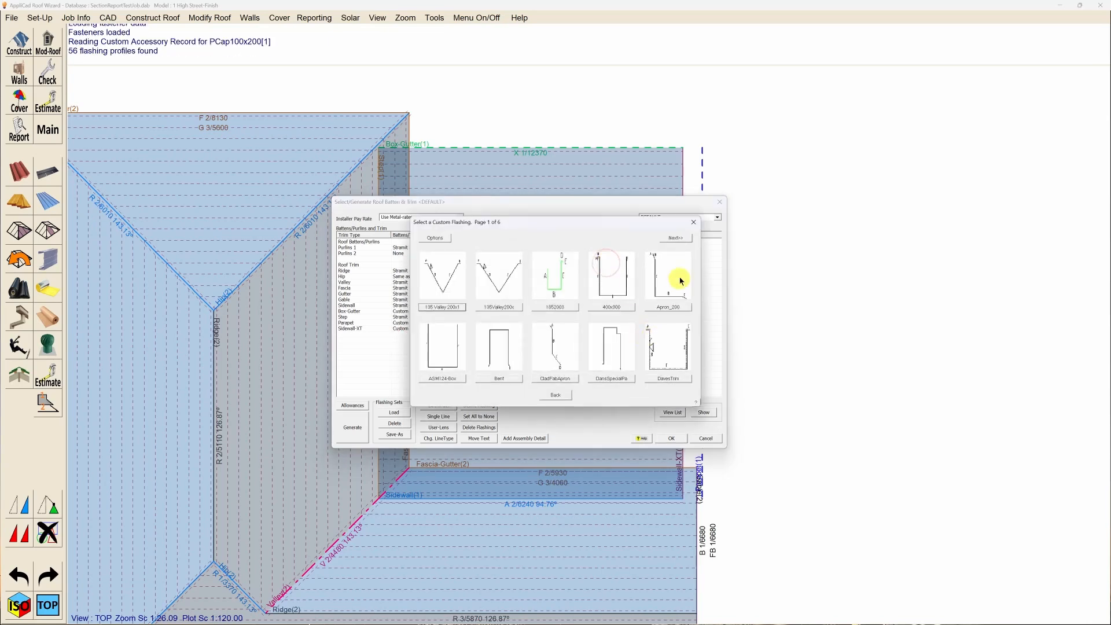
click(673, 238)
click(674, 239)
click(675, 239)
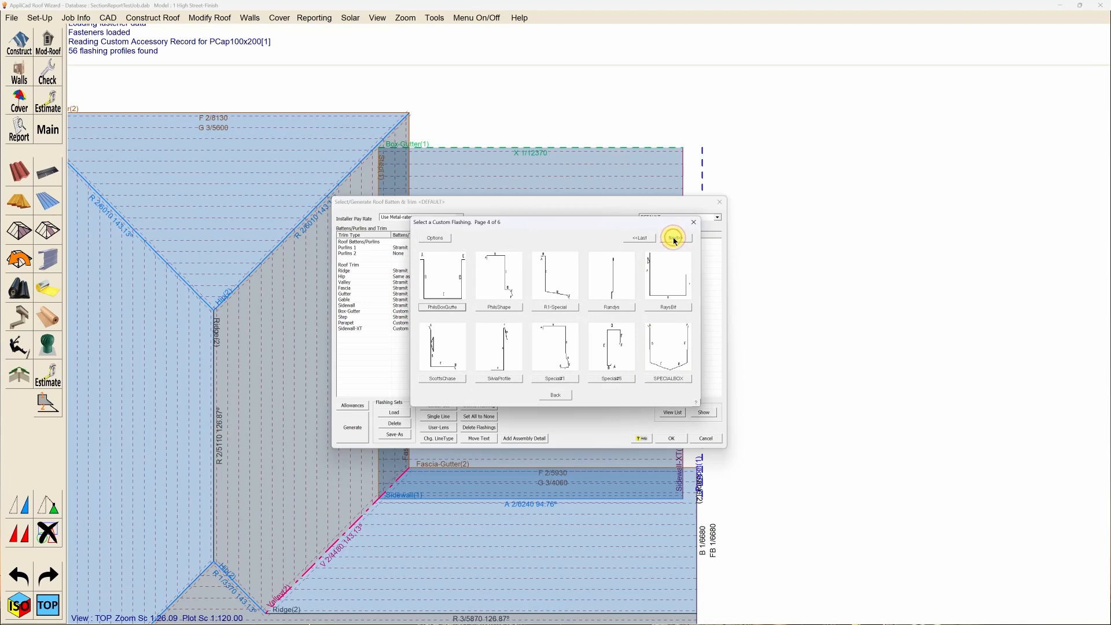
click(644, 239)
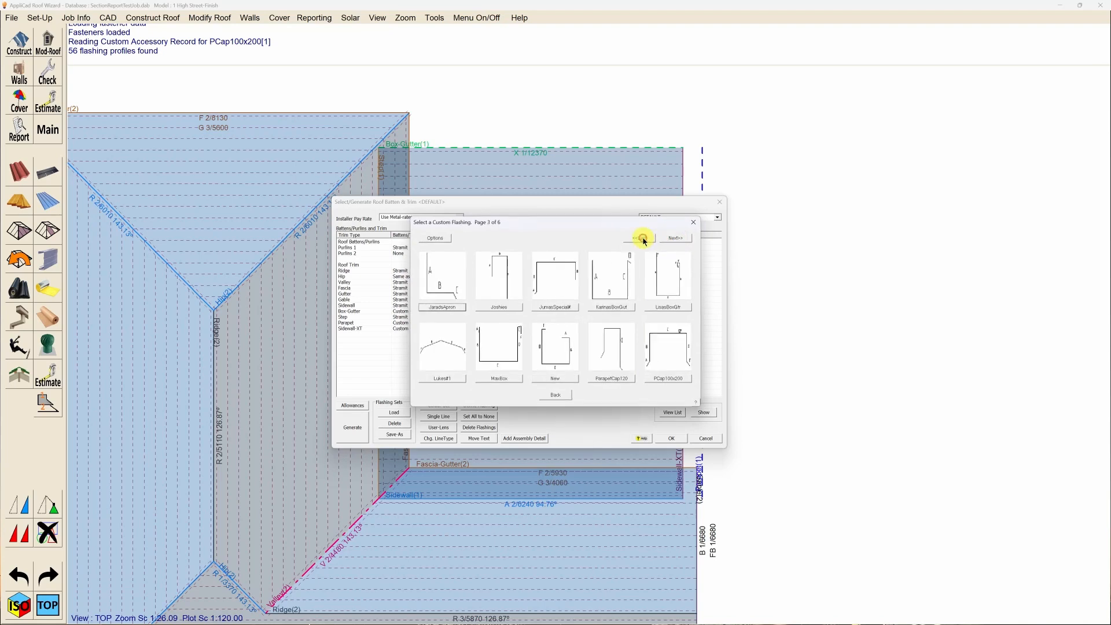
click(614, 379)
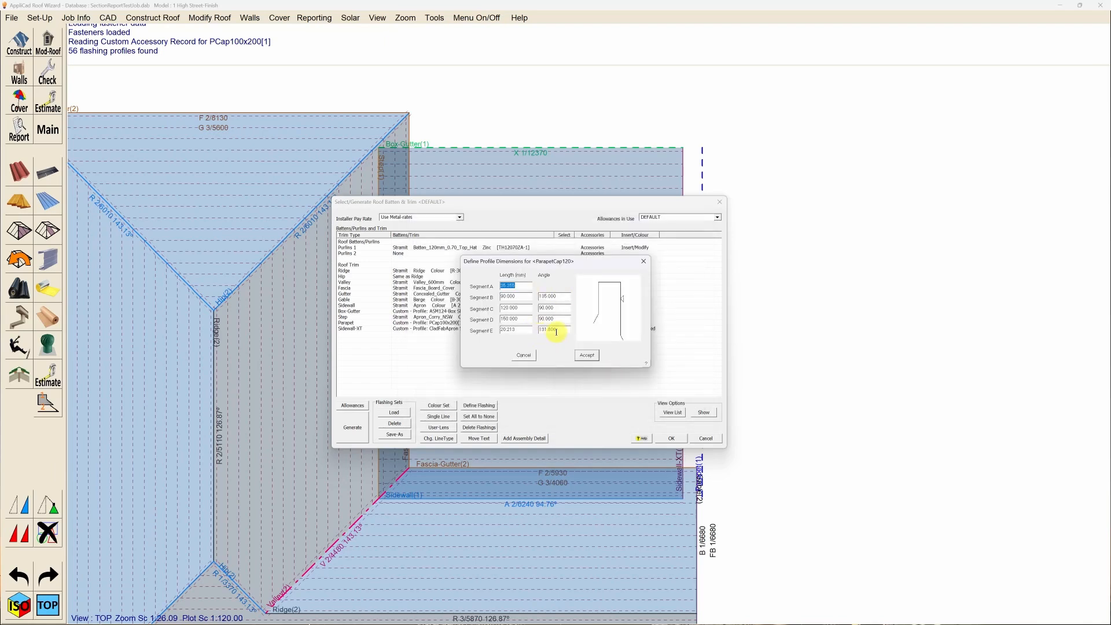
click(582, 356)
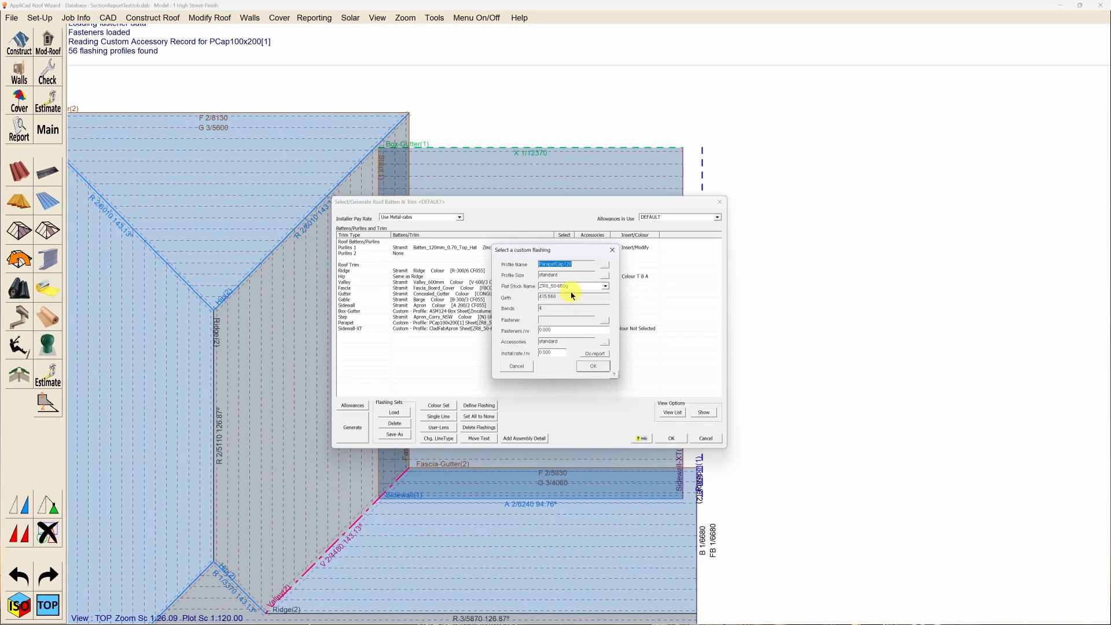
- Confirm the custom flashing for the Parapet trim and assign it the colour option Colour Not Selected
click(593, 368)
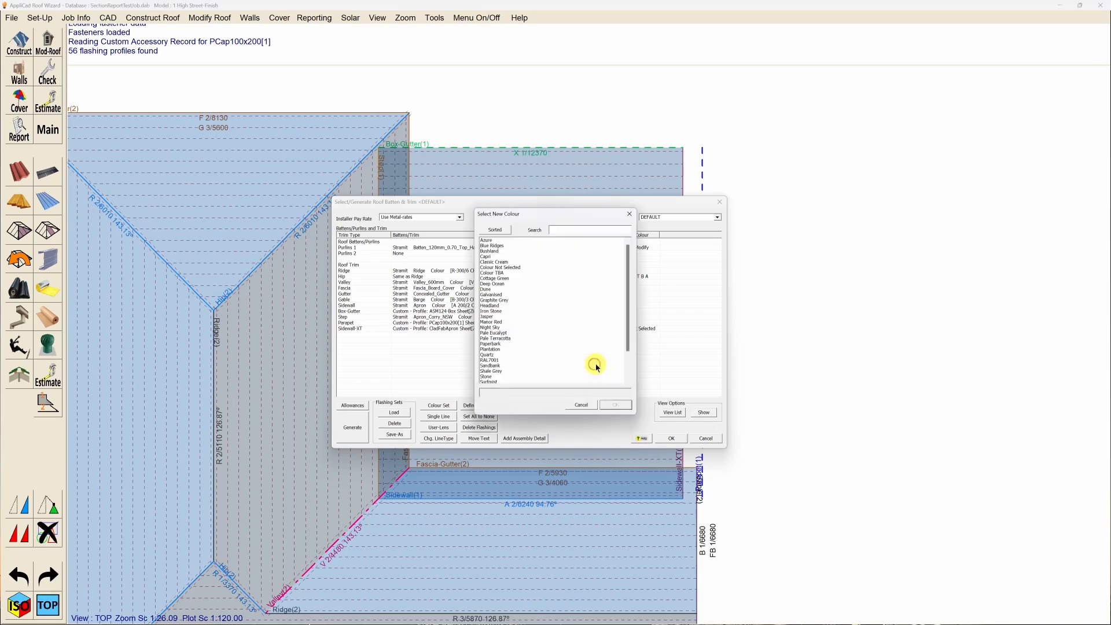
click(503, 267)
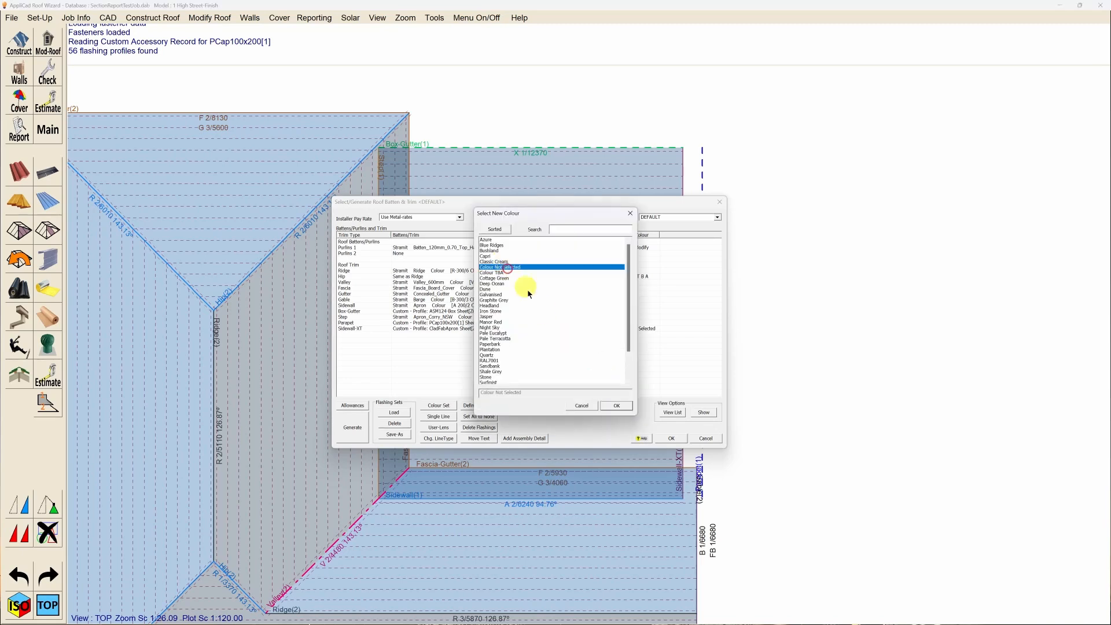
click(617, 406)
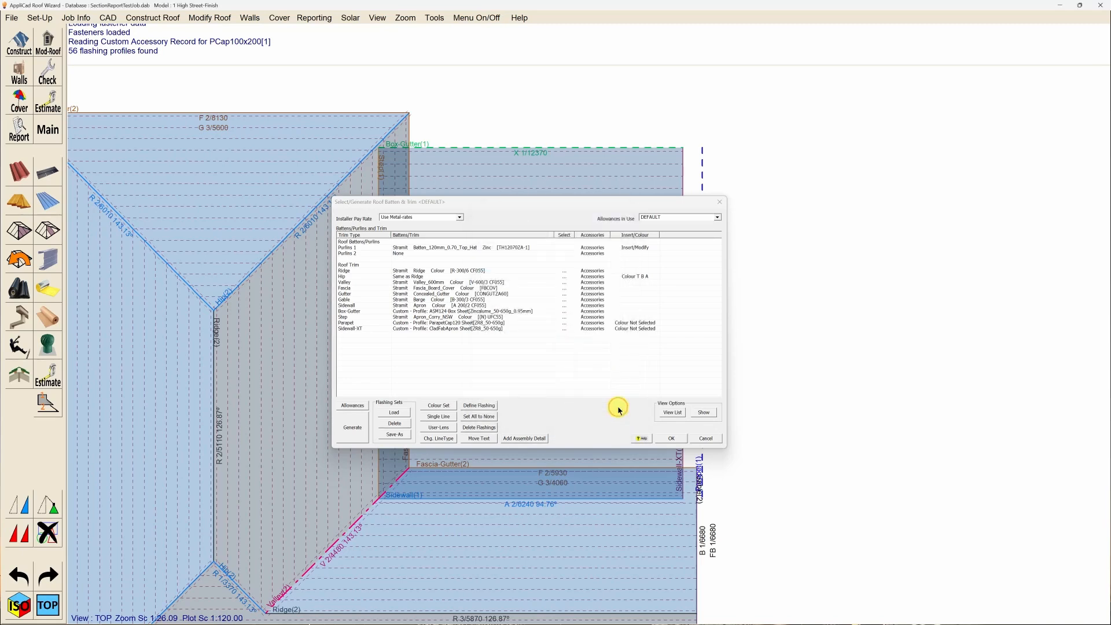